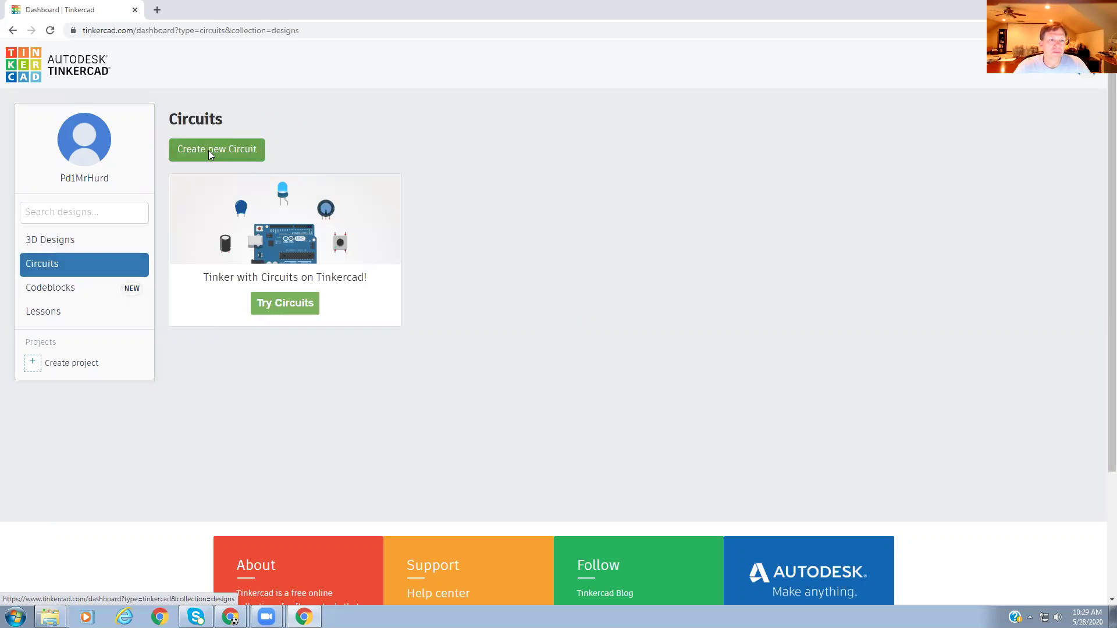
# Step: Create a new circuit design and rename it Useless Box
pyautogui.click(209, 150)
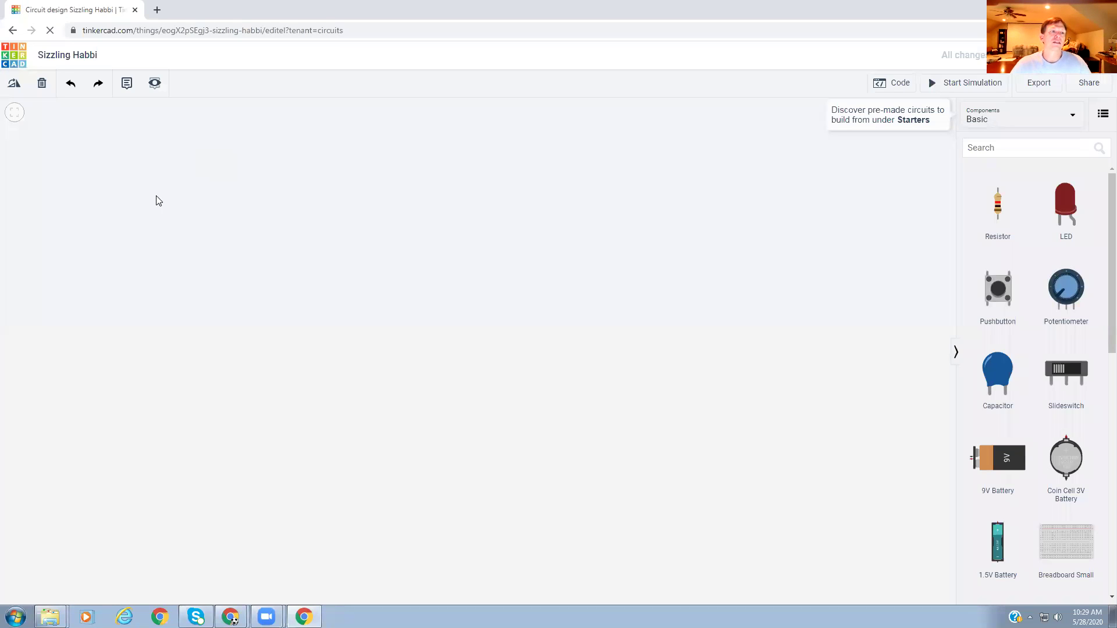
pyautogui.click(68, 57)
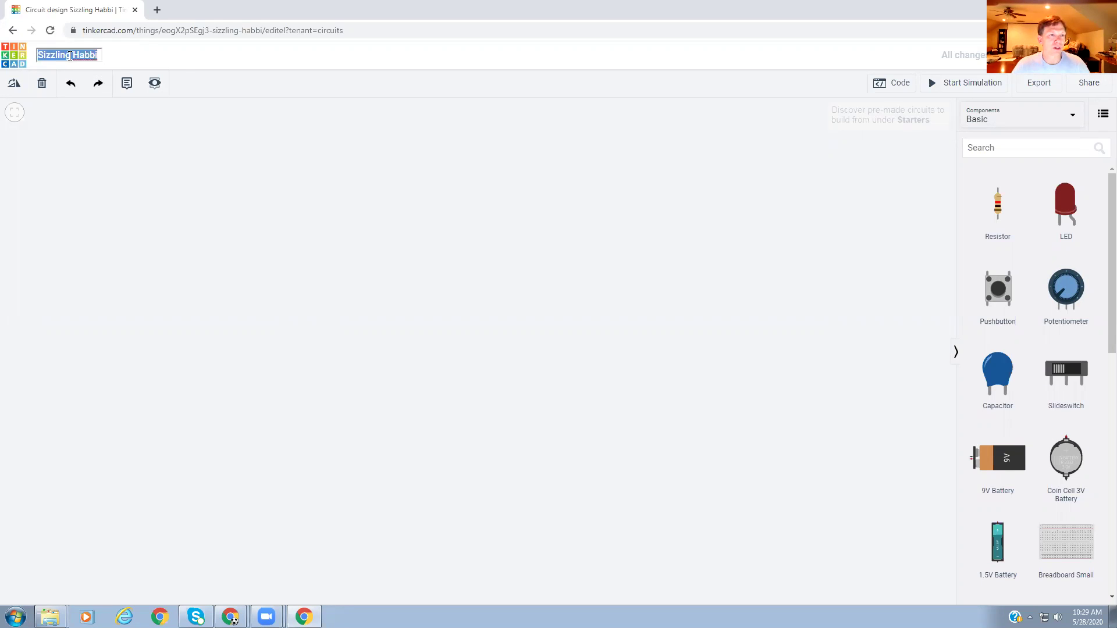
pyautogui.write('Useless Box')
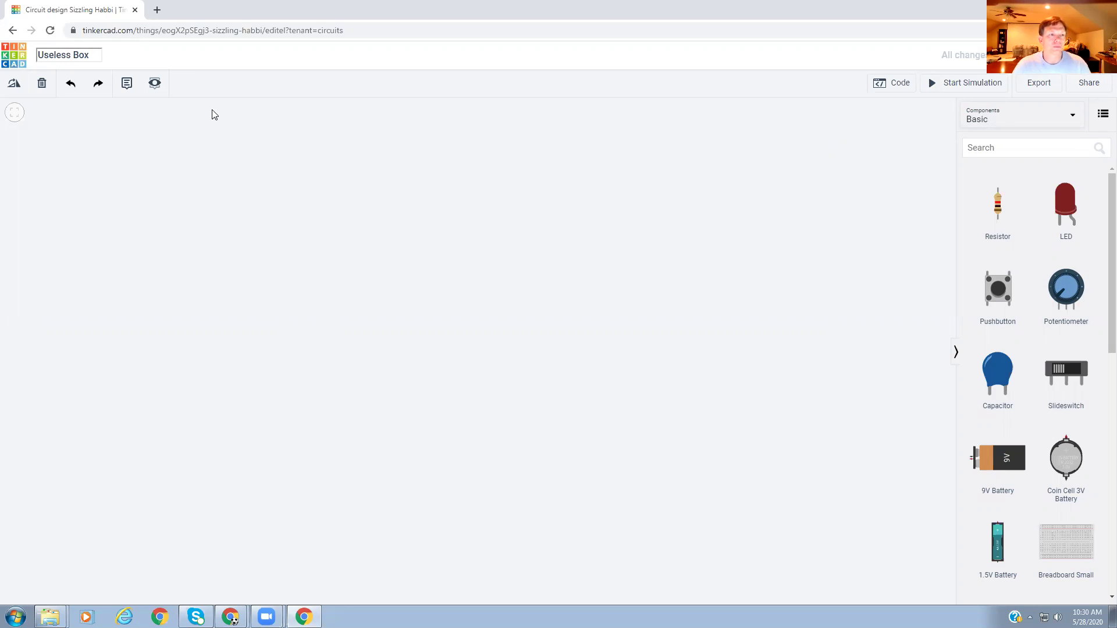
pyautogui.click(228, 146)
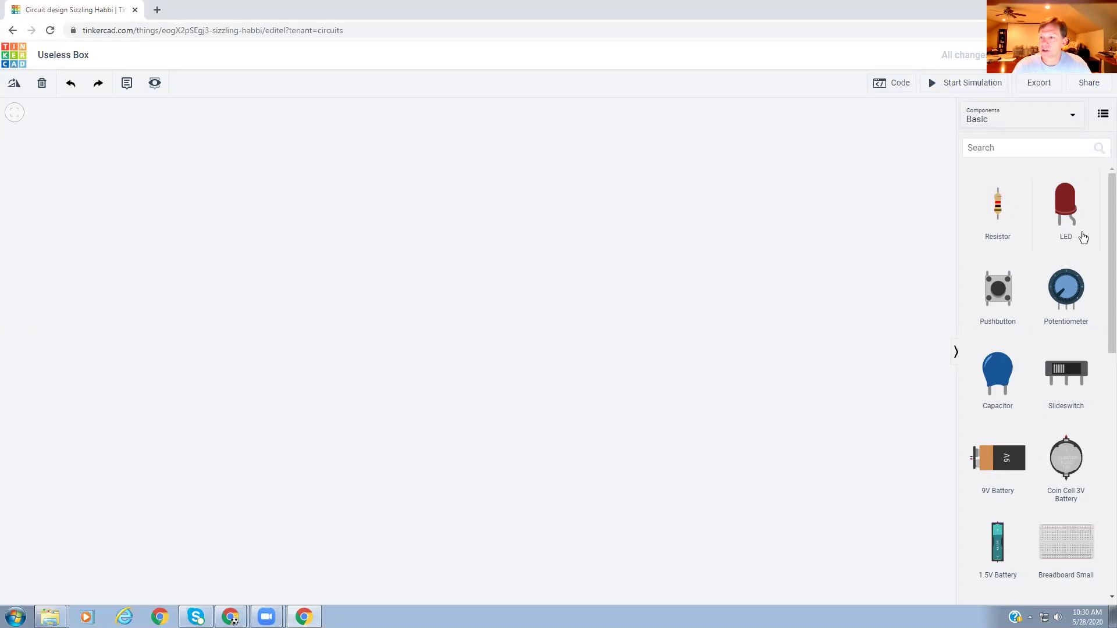
# Step: Place an Arduino Uno R3 in the middle of the workplane and a 9V battery below it
pyautogui.scroll(-3, 1099, 227)
pyautogui.scroll(-2, 997, 370)
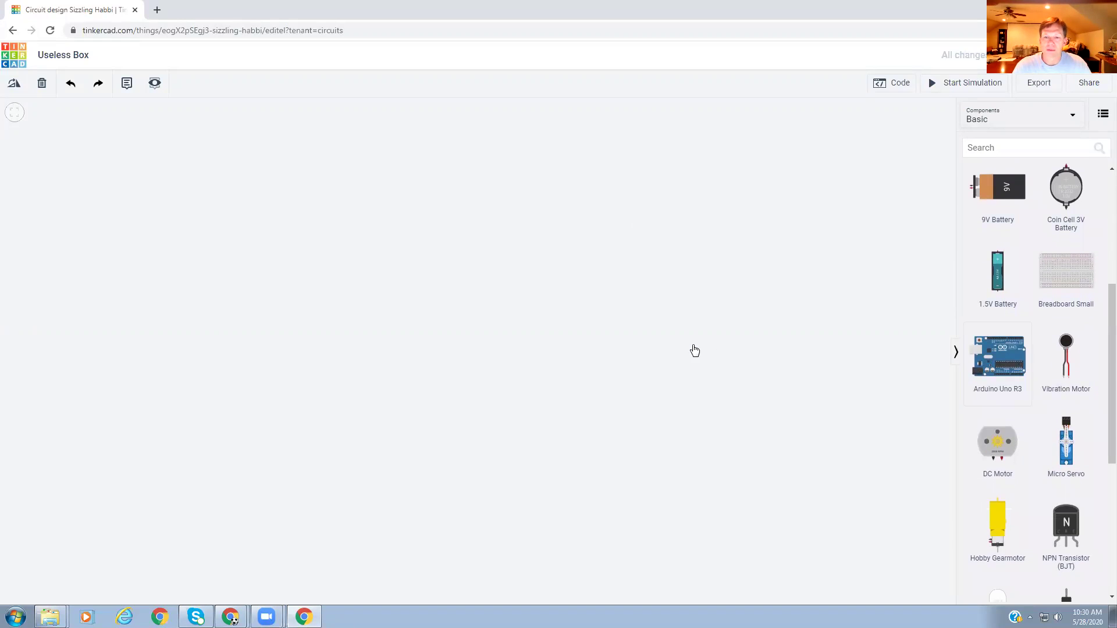
pyautogui.click(507, 356)
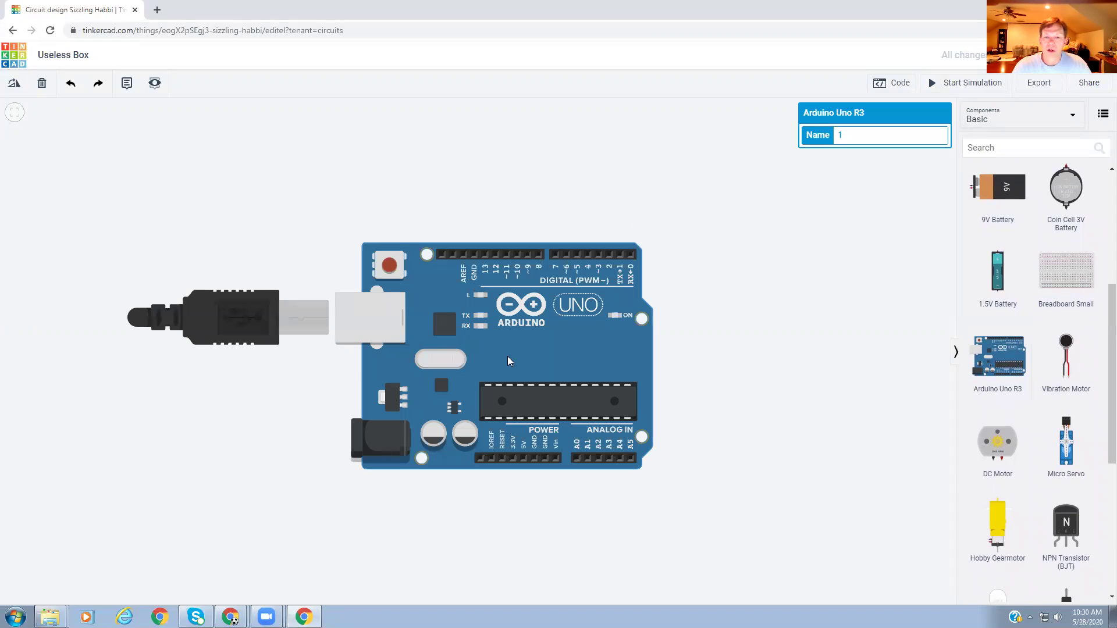
pyautogui.moveTo(1006, 201); pyautogui.dragTo(221, 534)
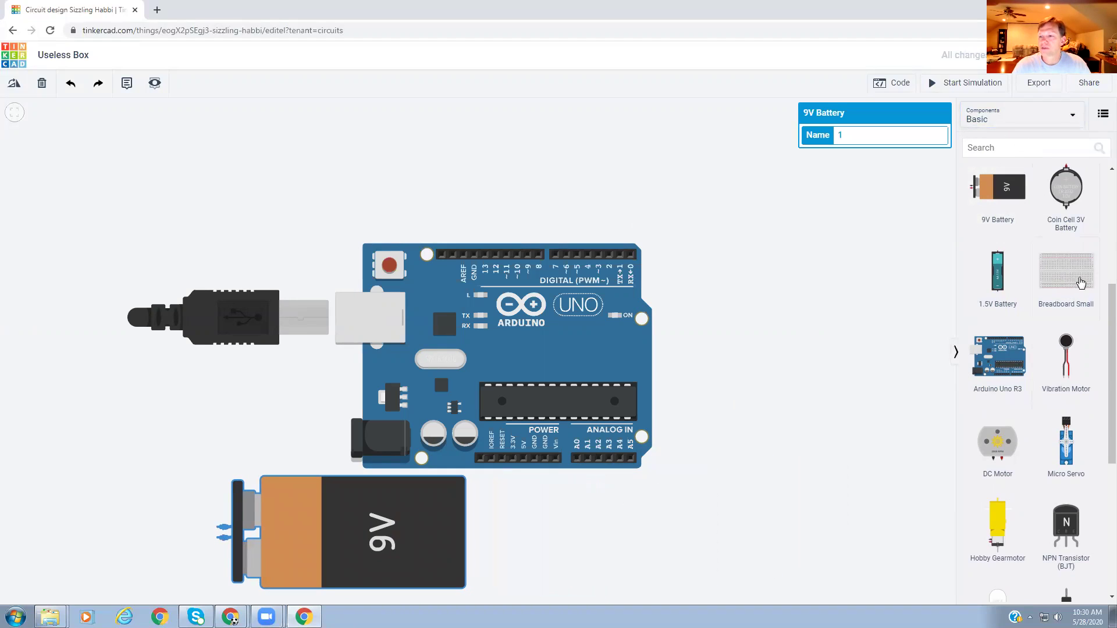
# Step: Search the components for "bread" and place a Breadboard Mini above the Arduino
pyautogui.click(1004, 150)
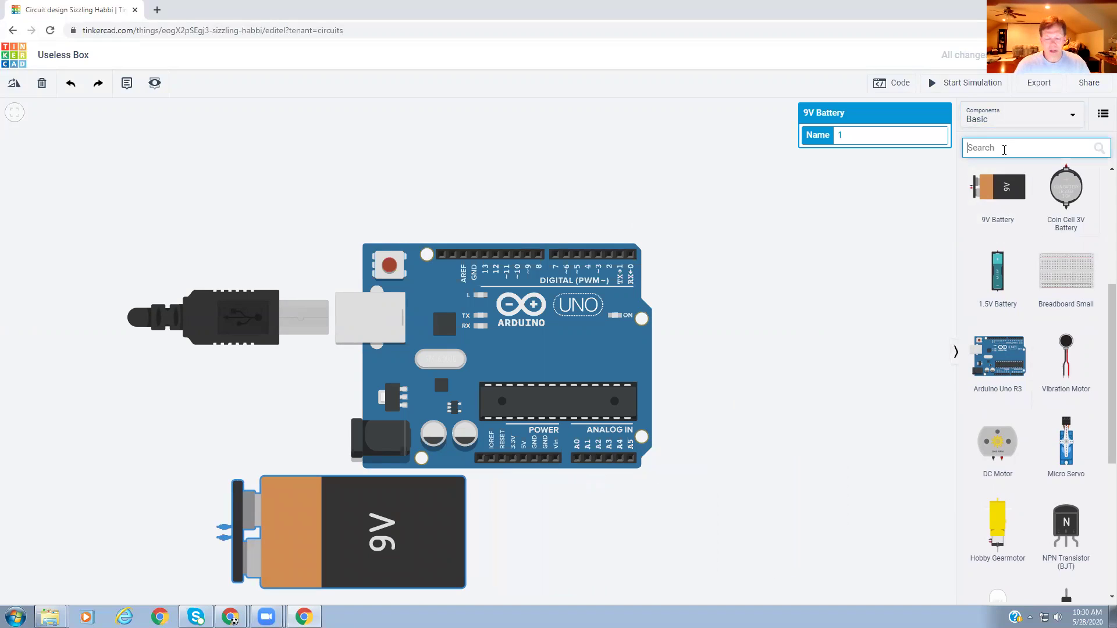
pyautogui.write('bread')
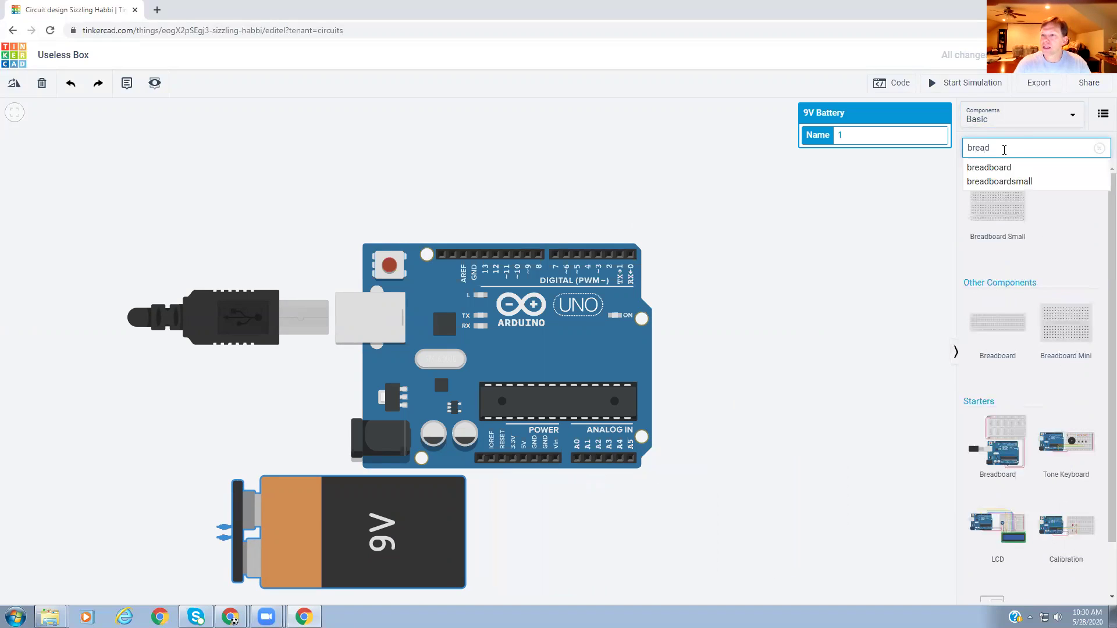
pyautogui.moveTo(1062, 338); pyautogui.dragTo(498, 136)
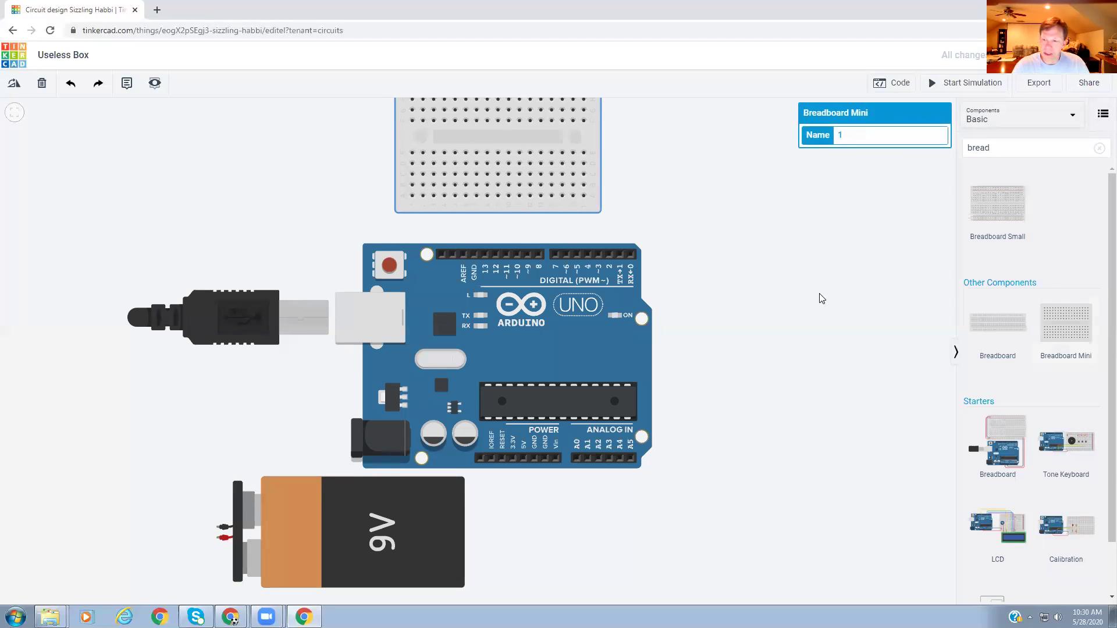
# Step: Search the components for "swit" and place two slideswitches, one beside the battery and one beside the mini breadboard
pyautogui.moveTo(1000, 148); pyautogui.dragTo(967, 146)
pyautogui.click(982, 148)
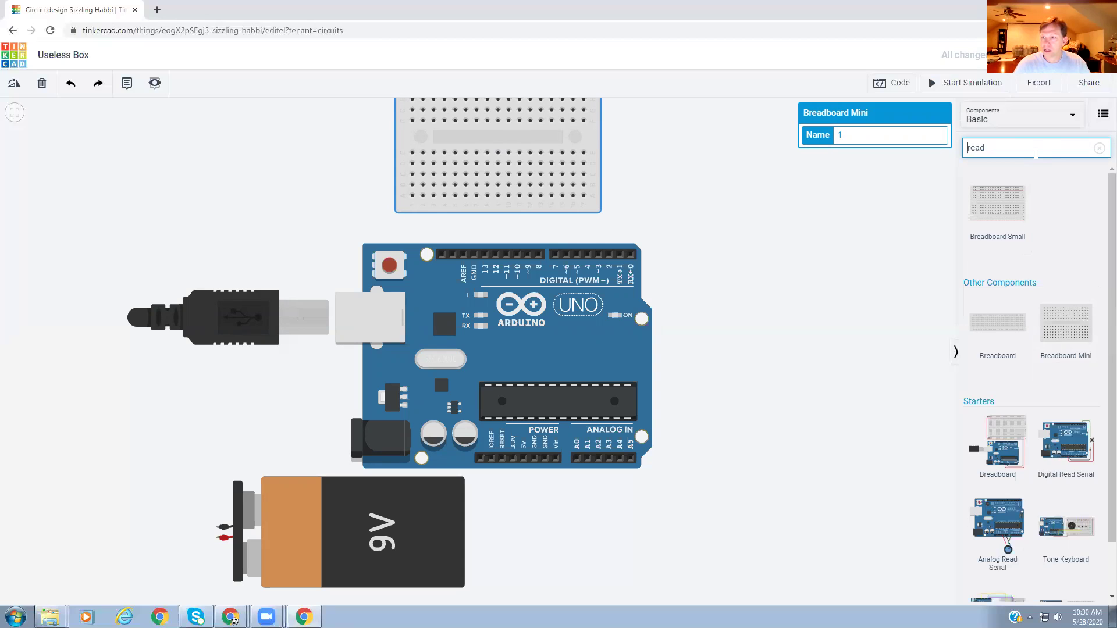
pyautogui.hotkey('ctrl', 'a')
pyautogui.press('BackSpace')
pyautogui.write('swit')
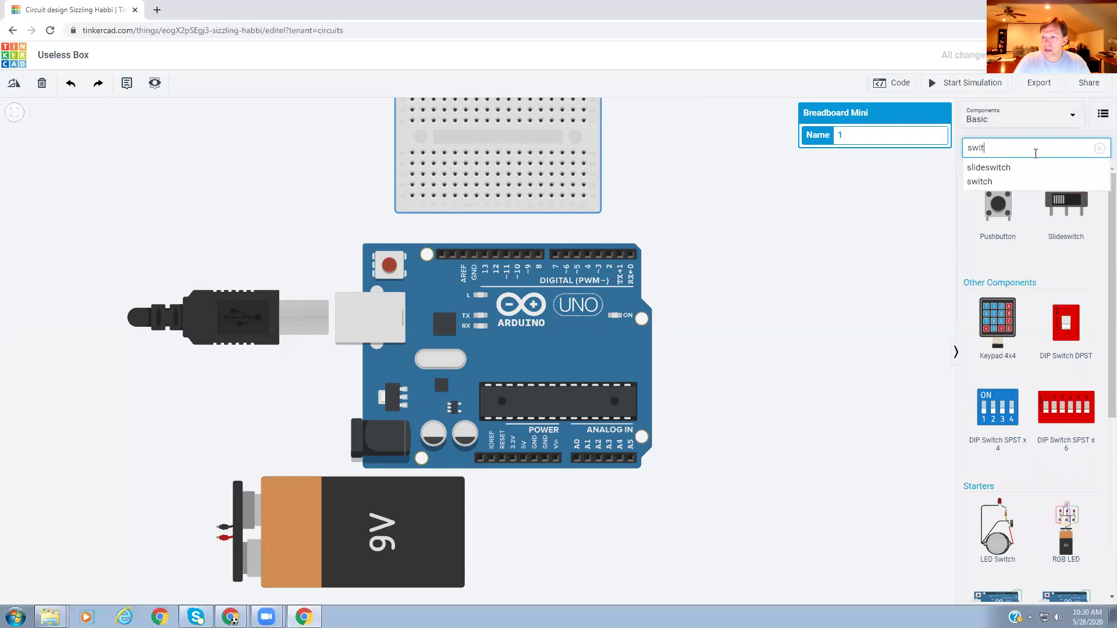
pyautogui.moveTo(1065, 206); pyautogui.dragTo(588, 526)
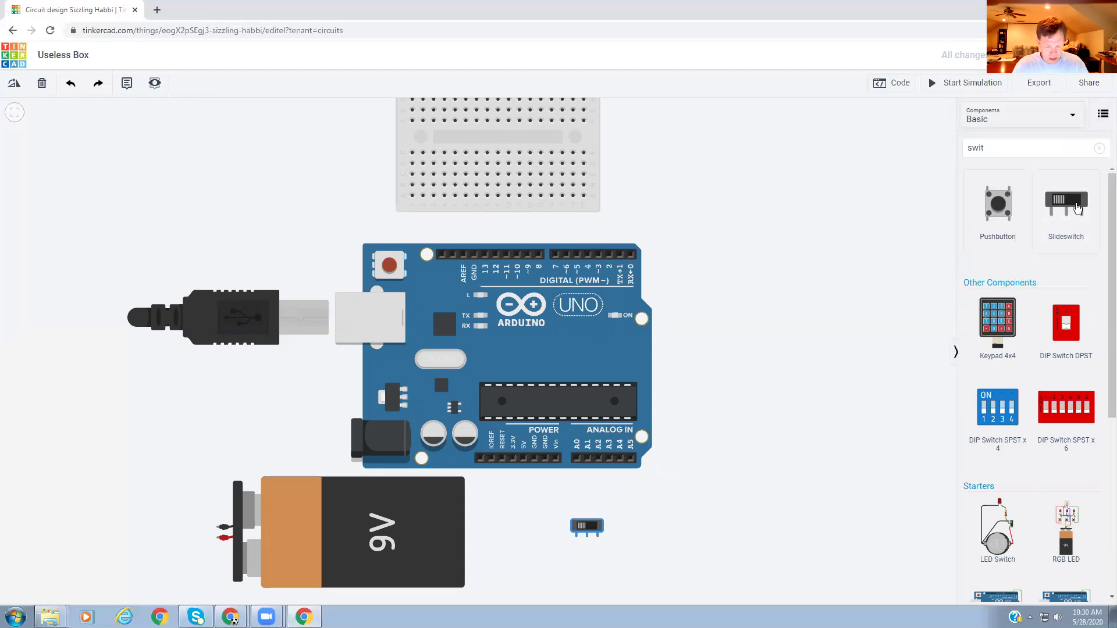
pyautogui.moveTo(1076, 209); pyautogui.dragTo(309, 133)
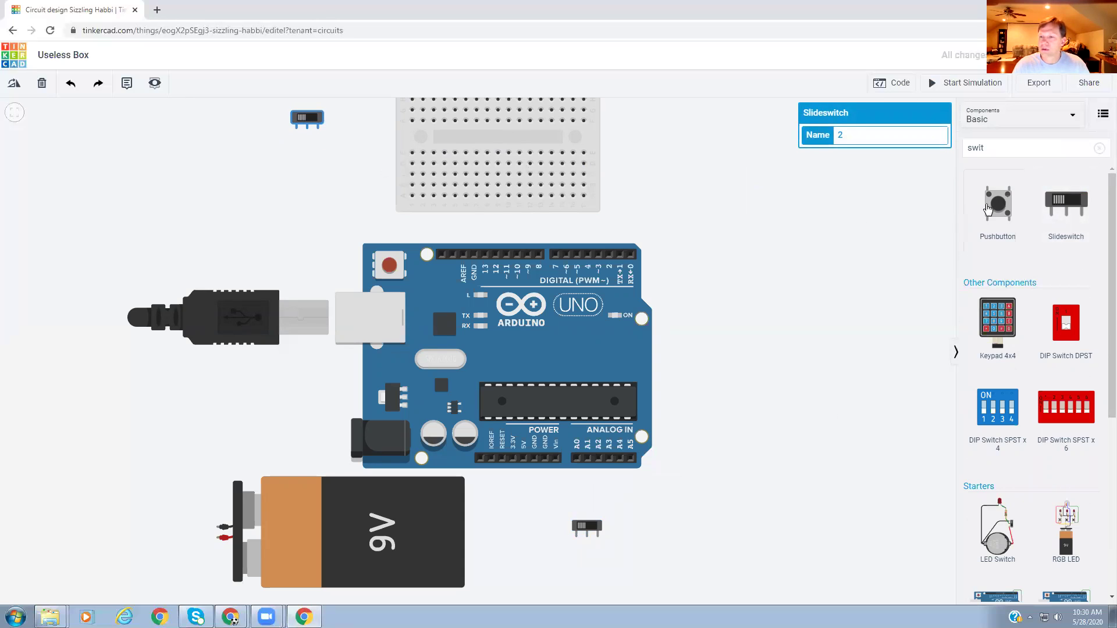
pyautogui.click(996, 146)
pyautogui.click(953, 146)
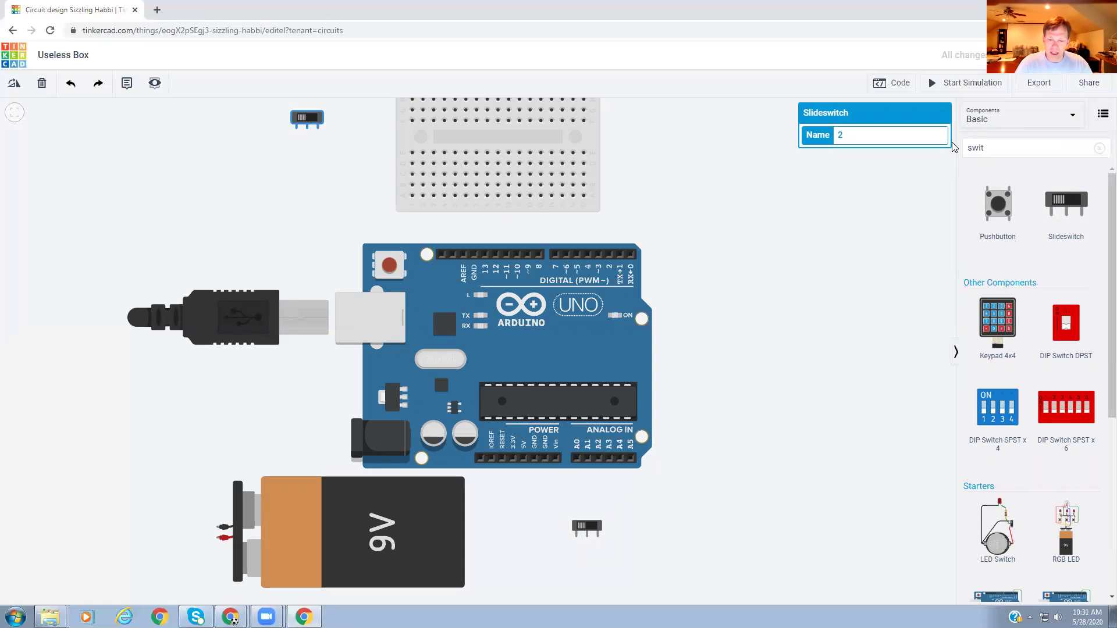
pyautogui.press('s')
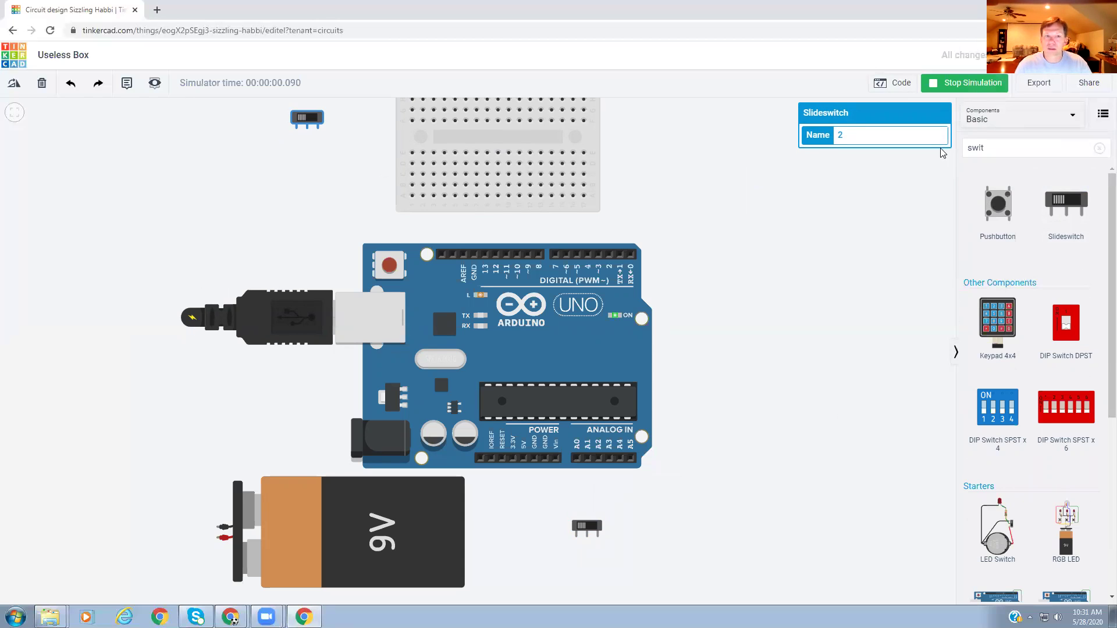
pyautogui.click(946, 159)
pyautogui.click(978, 148)
pyautogui.click(970, 88)
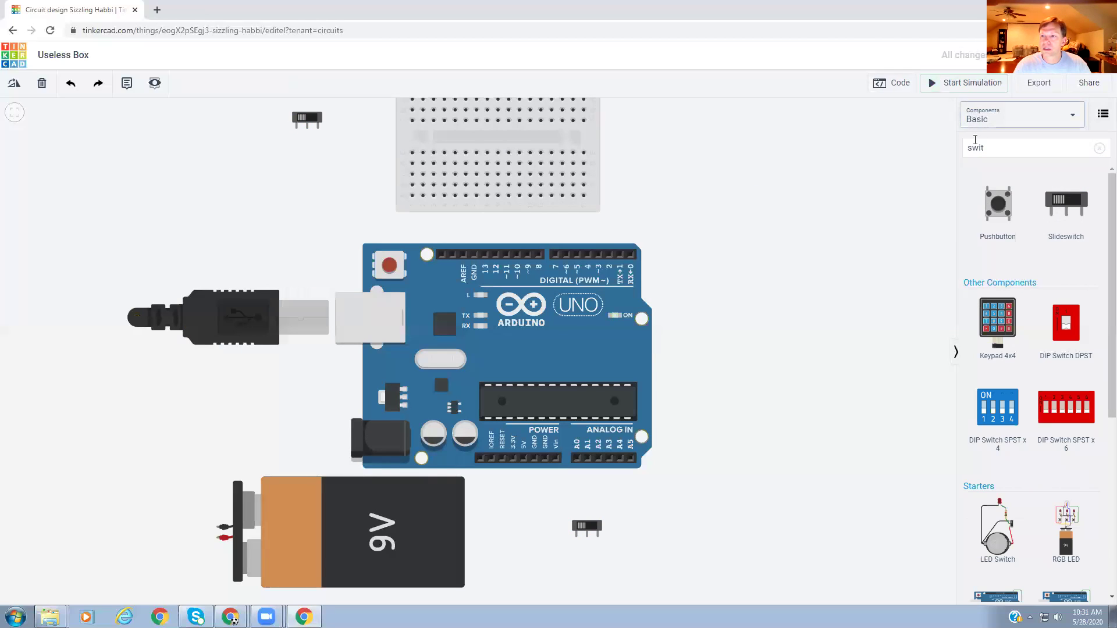
# Step: Search the components for "serv" and place a basic Micro Servo to the right of the Arduino
pyautogui.click(973, 147)
pyautogui.write('serv')
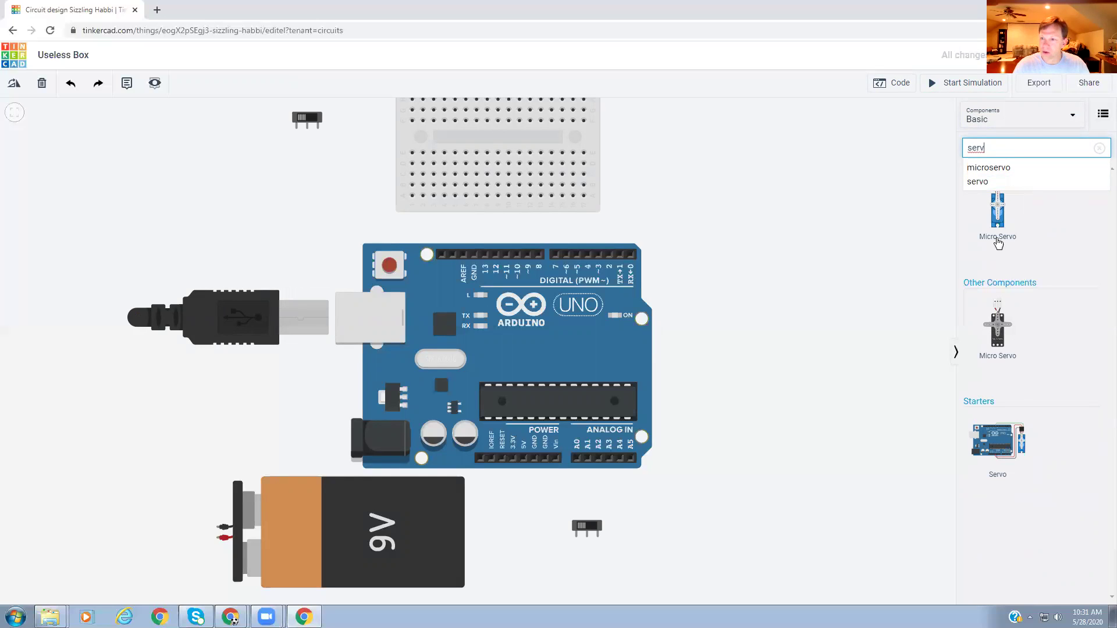
pyautogui.moveTo(997, 216); pyautogui.dragTo(781, 153)
pyautogui.click(831, 179)
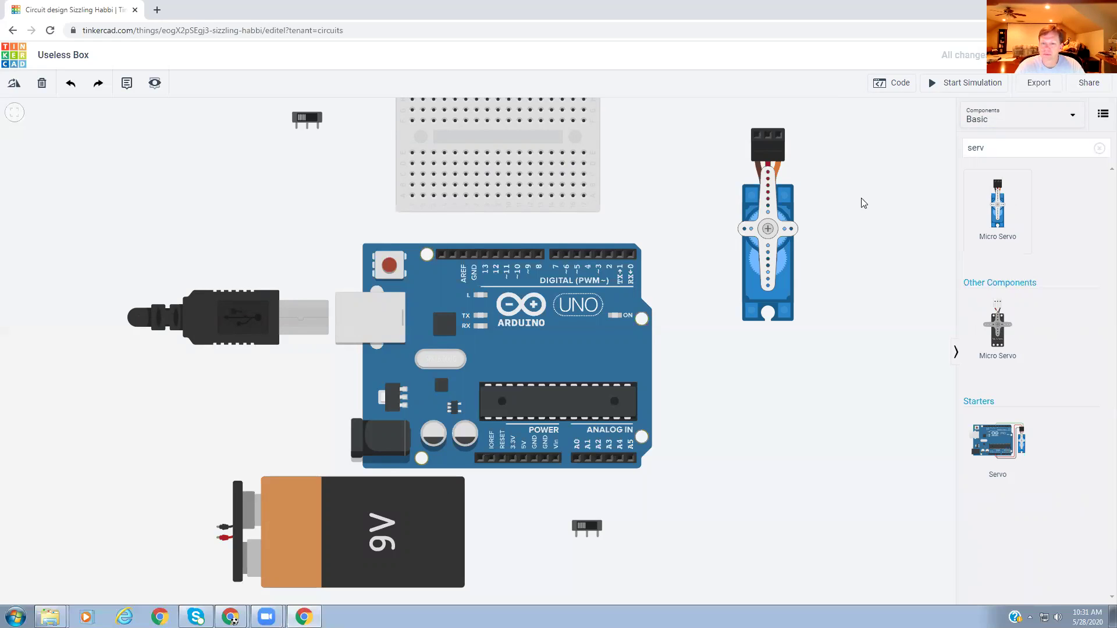
# Step: Rotate the 9V battery until its terminals face right and move it back beneath the Arduino
pyautogui.click(352, 540)
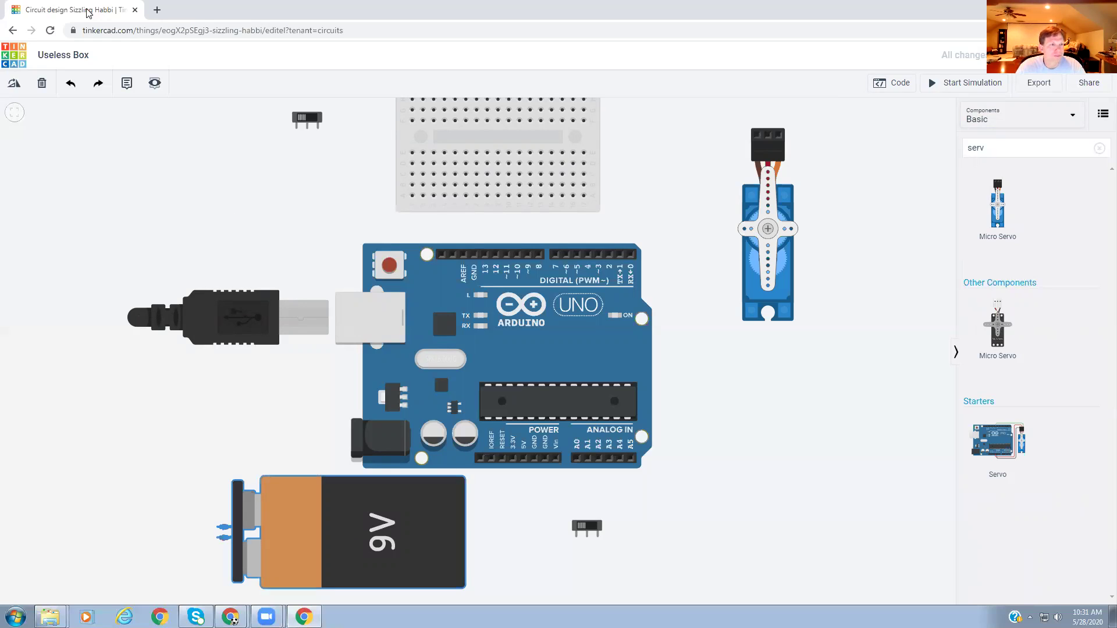
pyautogui.click(14, 86)
pyautogui.click(14, 85)
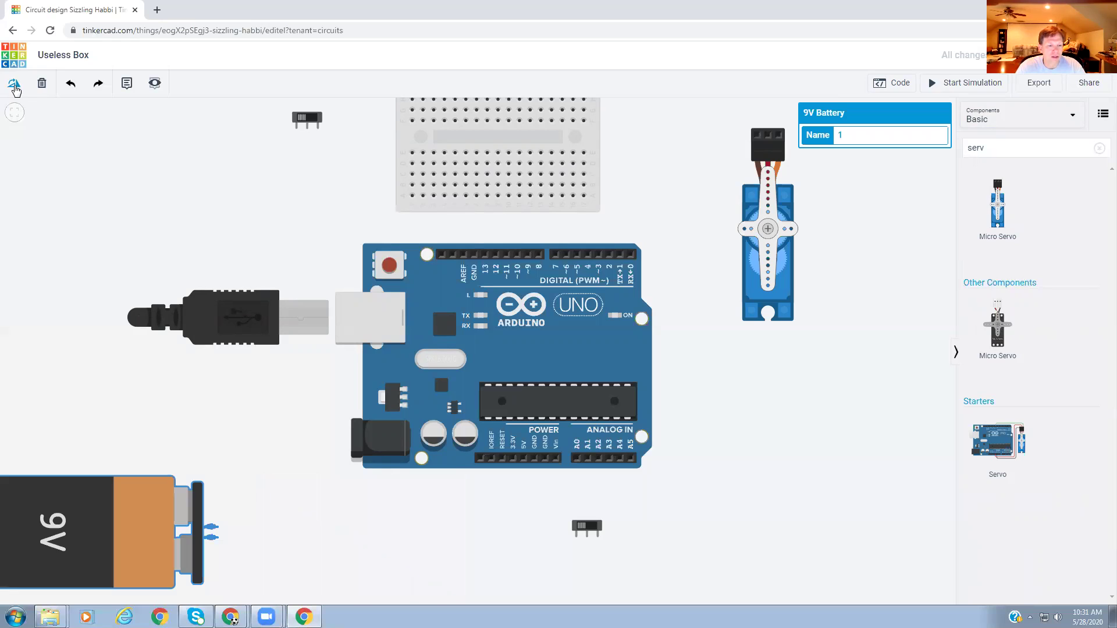
pyautogui.moveTo(167, 515); pyautogui.dragTo(352, 520)
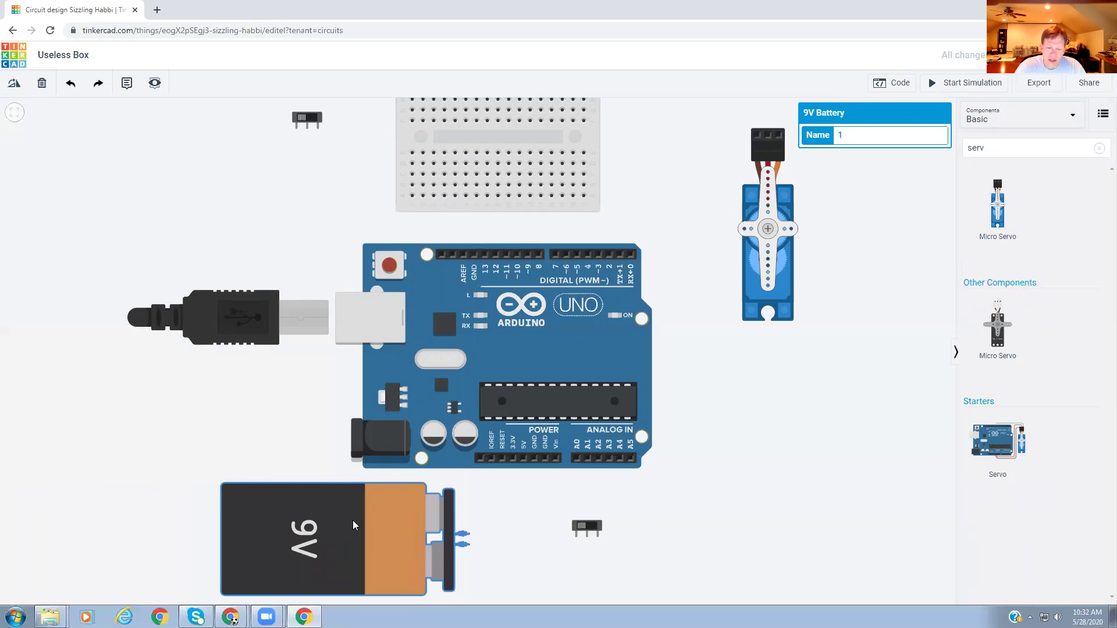
# Step: Rotate the lower slideswitch so its pins face the battery and move it slightly closer to the battery terminals
pyautogui.click(599, 531)
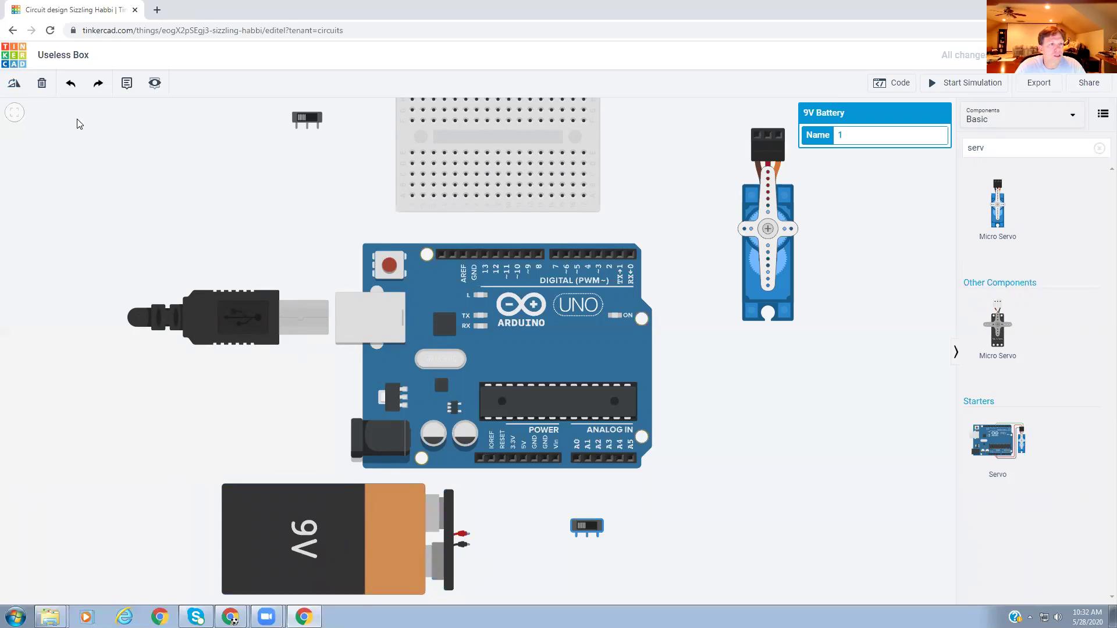
pyautogui.click(17, 87)
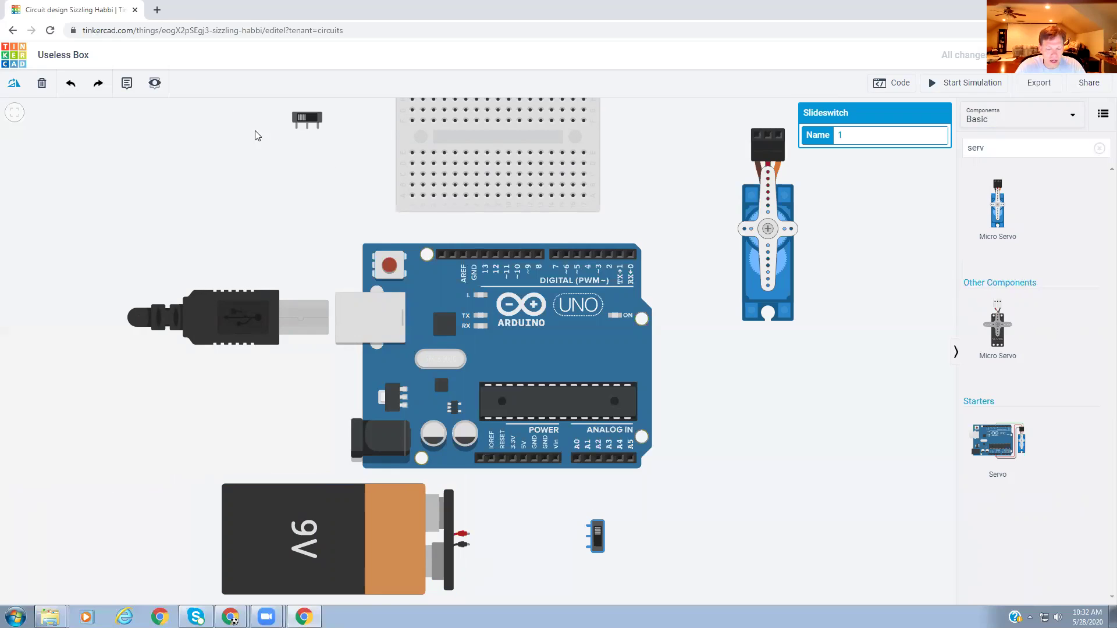
pyautogui.moveTo(598, 541); pyautogui.dragTo(577, 529)
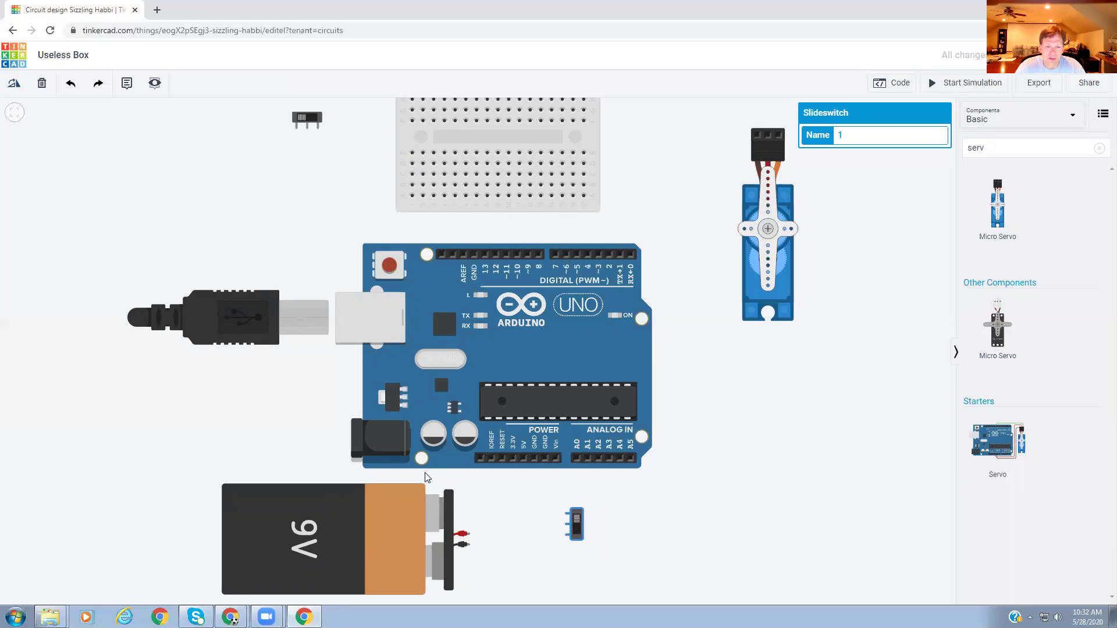
# Step: Wire the battery's positive terminal to the middle pin of the lower slideswitch and colour the wire red
pyautogui.click(469, 535)
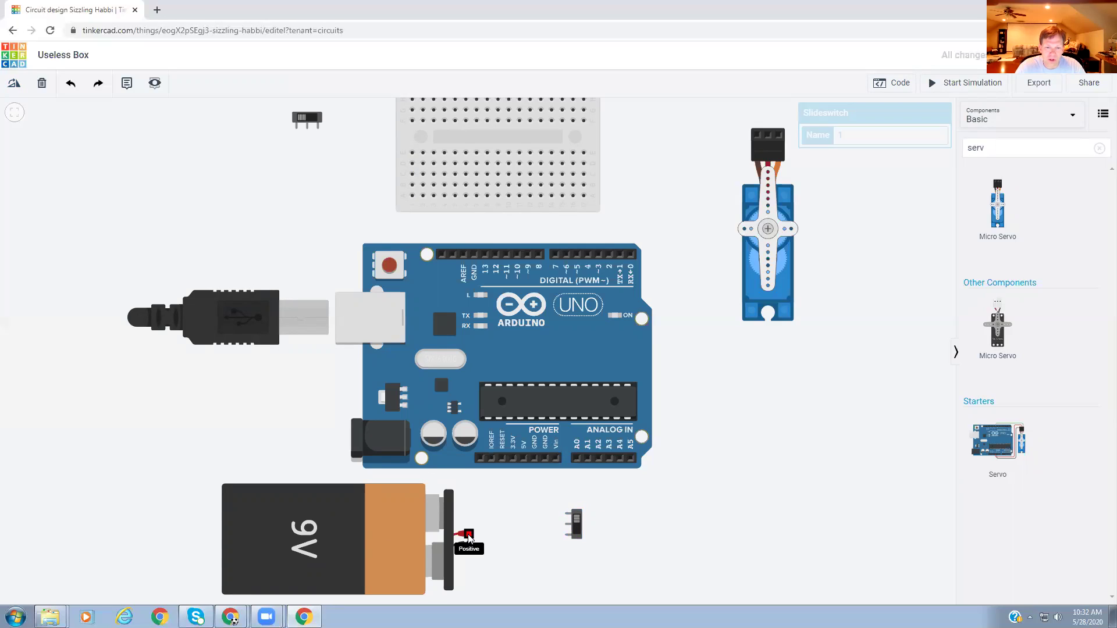
pyautogui.click(567, 526)
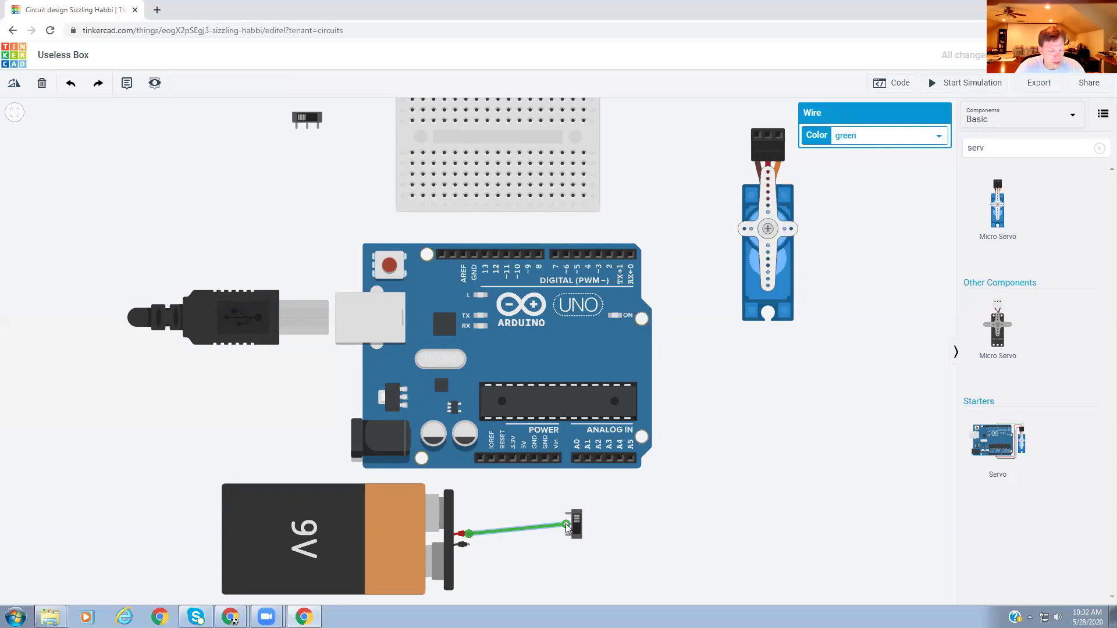
pyautogui.press('2')
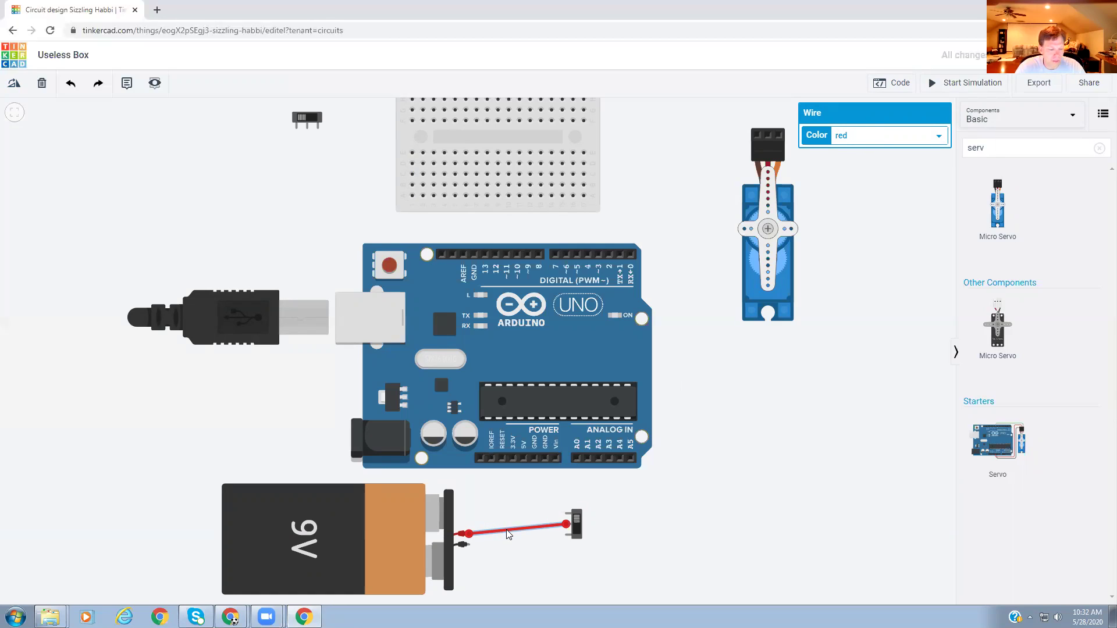
# Step: Wire the lower slideswitch's upper pin to the Arduino's Vin pin and shift the switch so the wire runs vertically
pyautogui.click(566, 513)
pyautogui.click(555, 460)
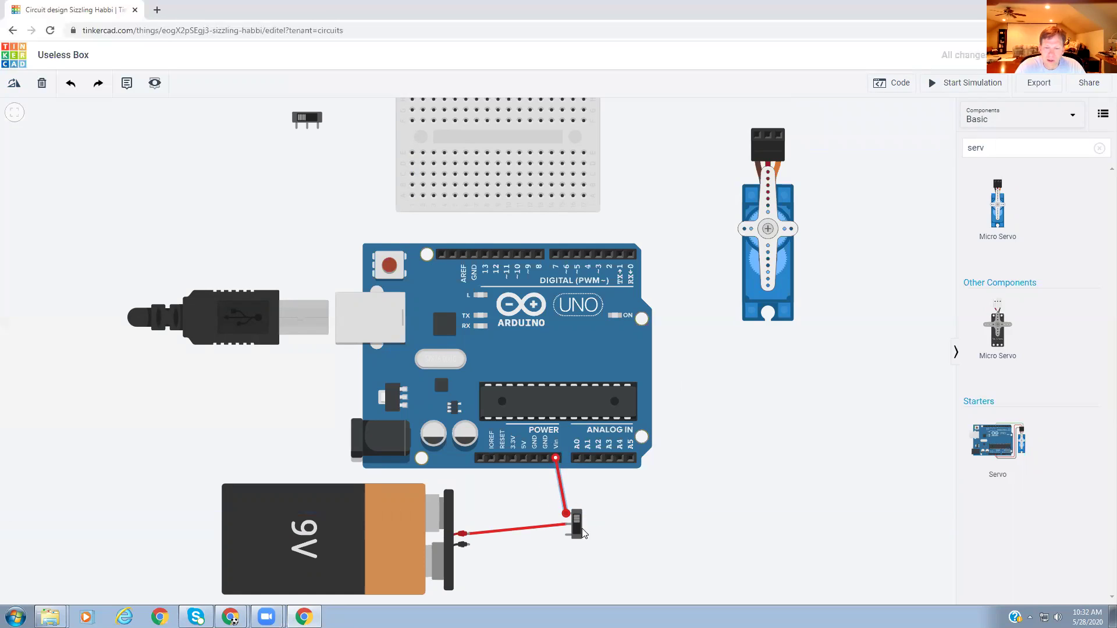
pyautogui.moveTo(577, 531); pyautogui.dragTo(567, 537)
pyautogui.click(554, 476)
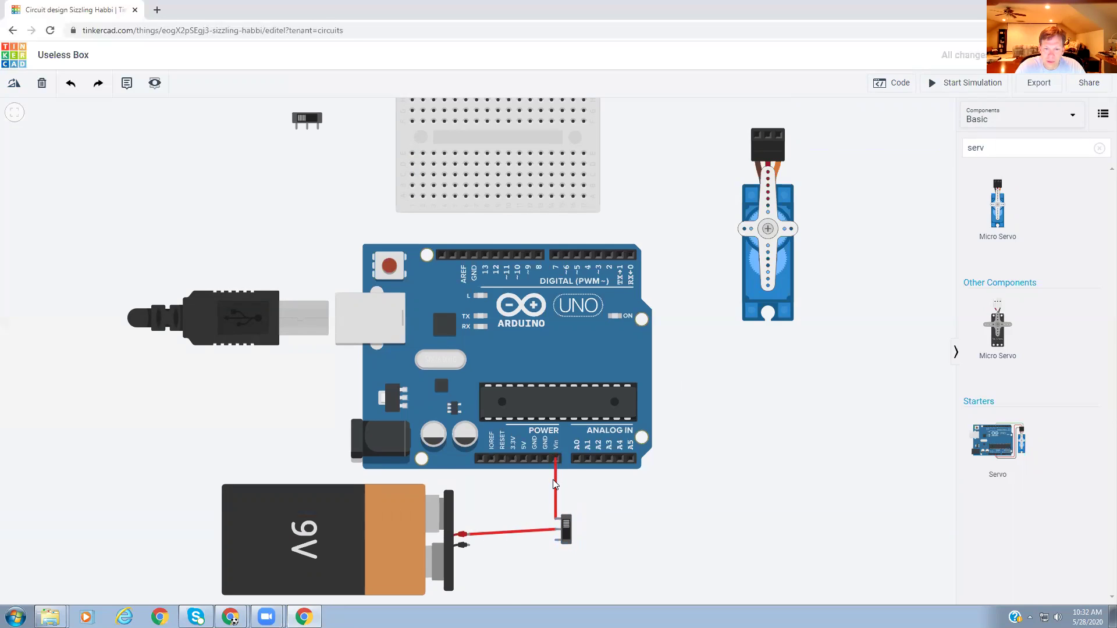
pyautogui.click(555, 517)
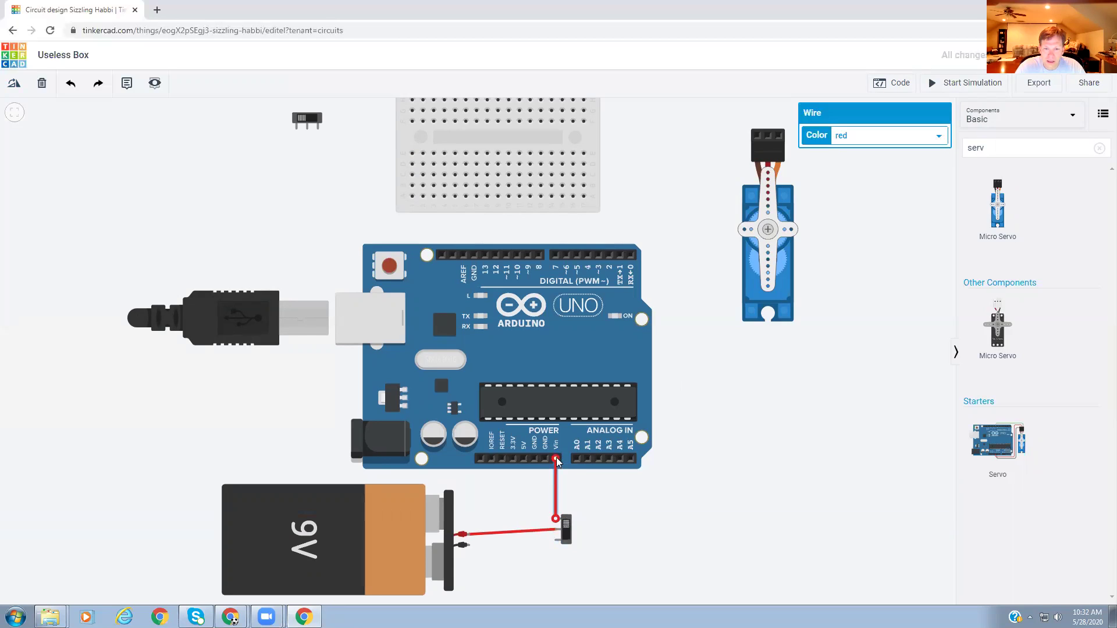
pyautogui.click(563, 542)
pyautogui.moveTo(564, 549); pyautogui.dragTo(566, 548)
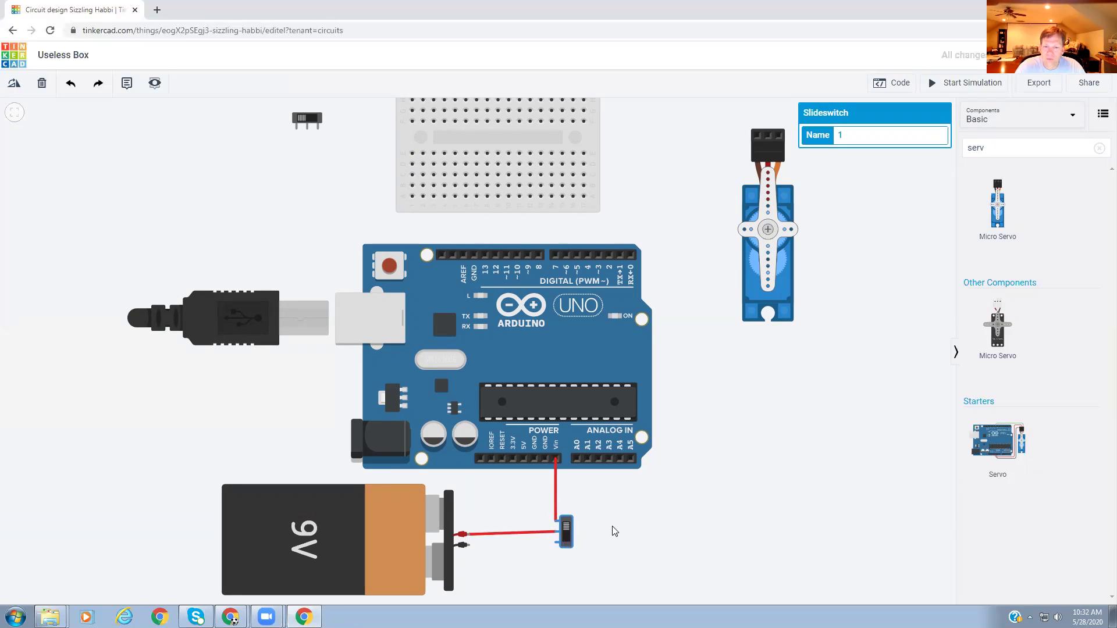
pyautogui.click(598, 543)
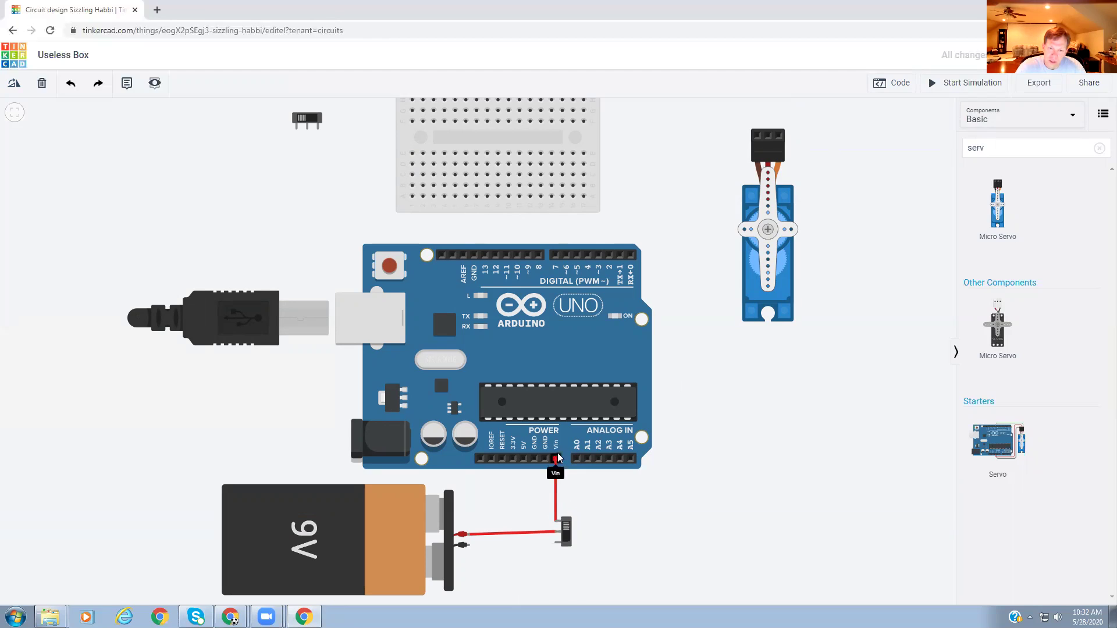
# Step: Wire the battery's negative terminal to the Arduino GND pin next to Vin, with a bend just before the slideswitch
pyautogui.click(468, 548)
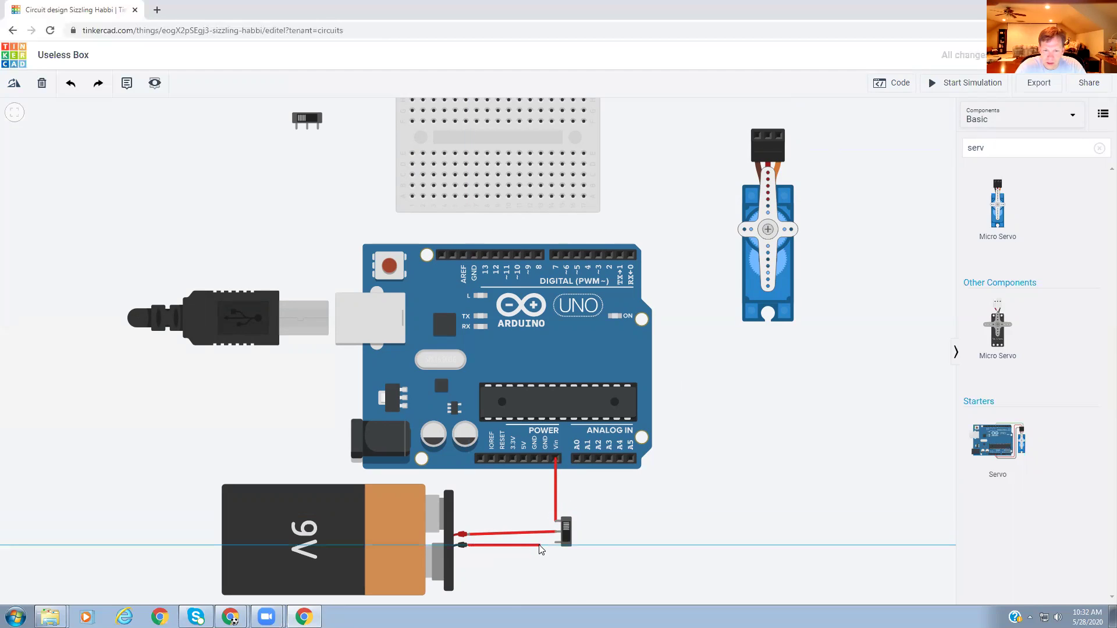
pyautogui.click(541, 547)
pyautogui.click(535, 459)
pyautogui.click(544, 459)
pyautogui.click(540, 546)
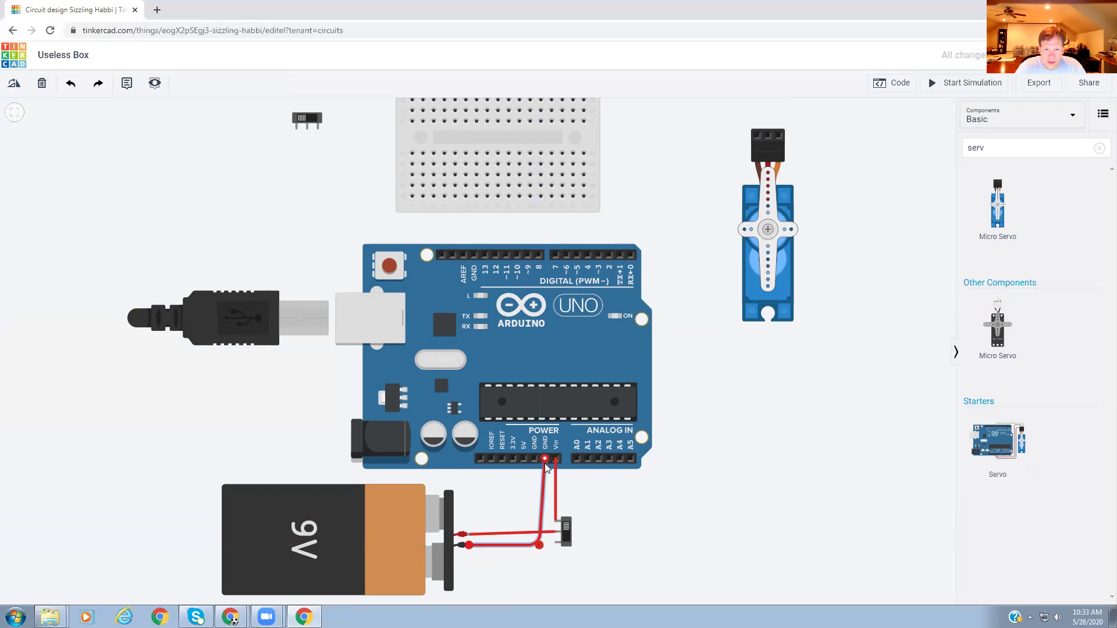
# Step: Straighten the bend in the battery's negative wire, colour it black, and nudge the lower slideswitch so the positive wire runs level
pyautogui.moveTo(542, 545); pyautogui.dragTo(546, 545)
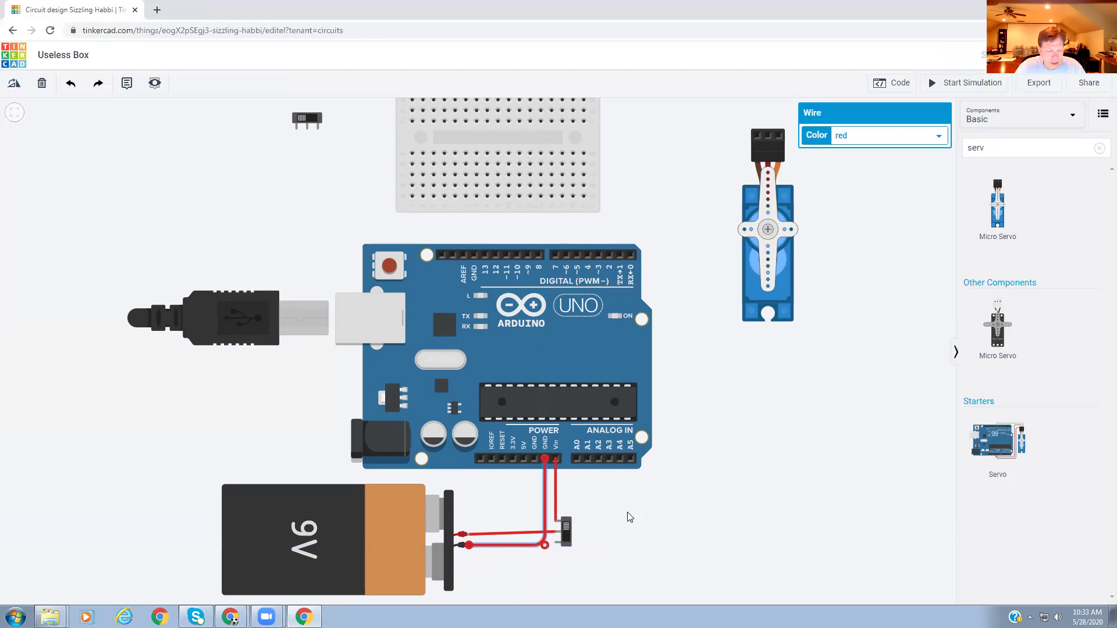
pyautogui.press('1')
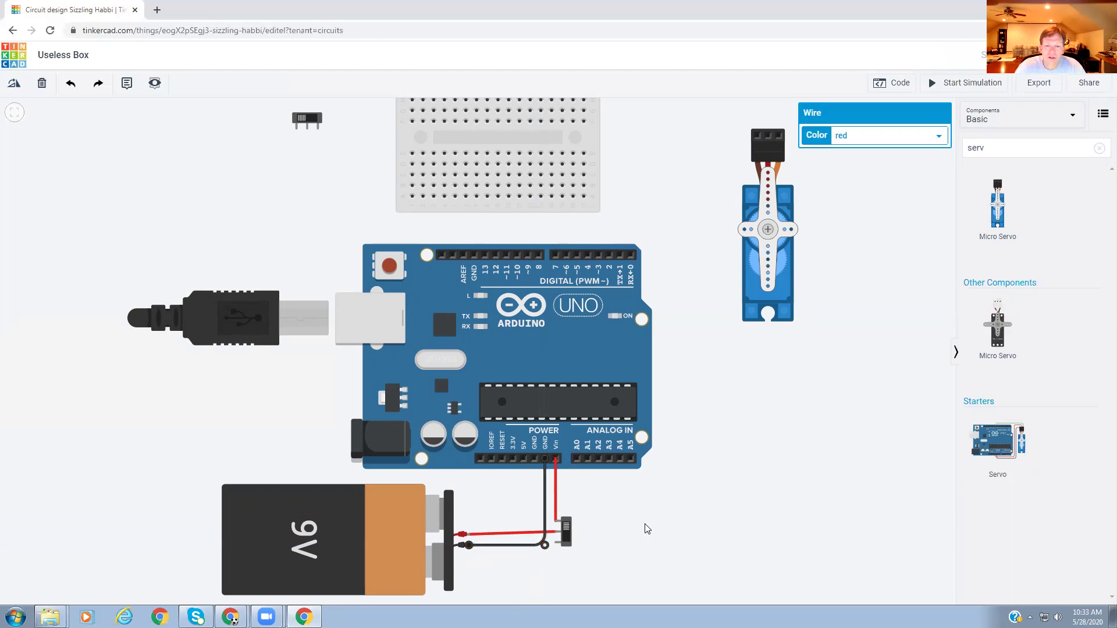
pyautogui.click(605, 540)
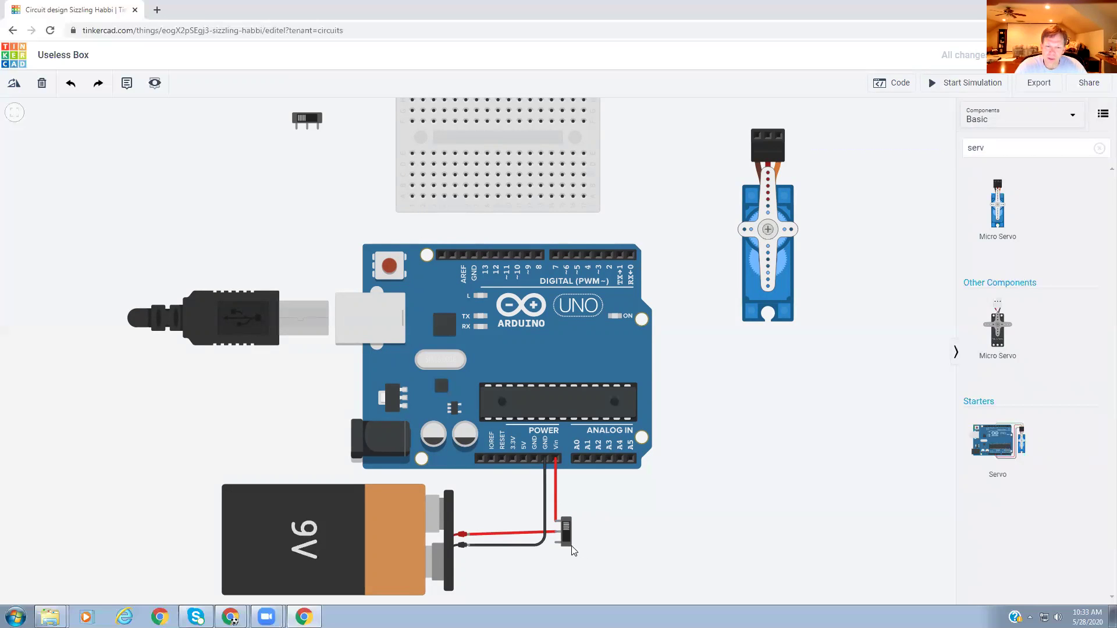
pyautogui.moveTo(565, 547); pyautogui.dragTo(567, 549)
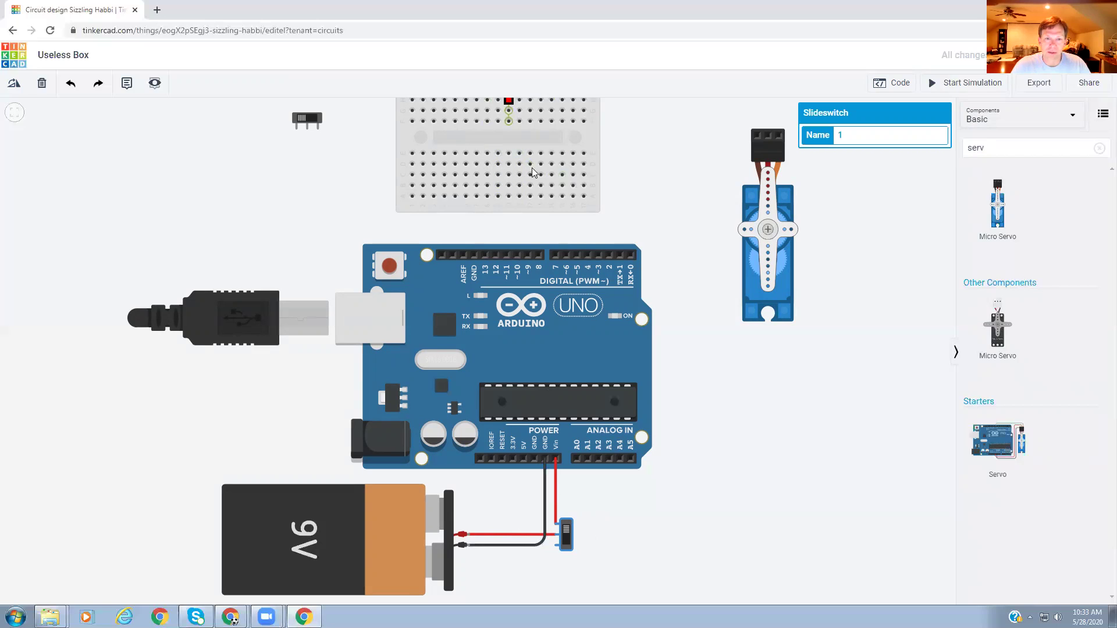
# Step: Rotate the mini breadboard upright and position it just above the Arduino, clear of the digital pins
pyautogui.click(488, 175)
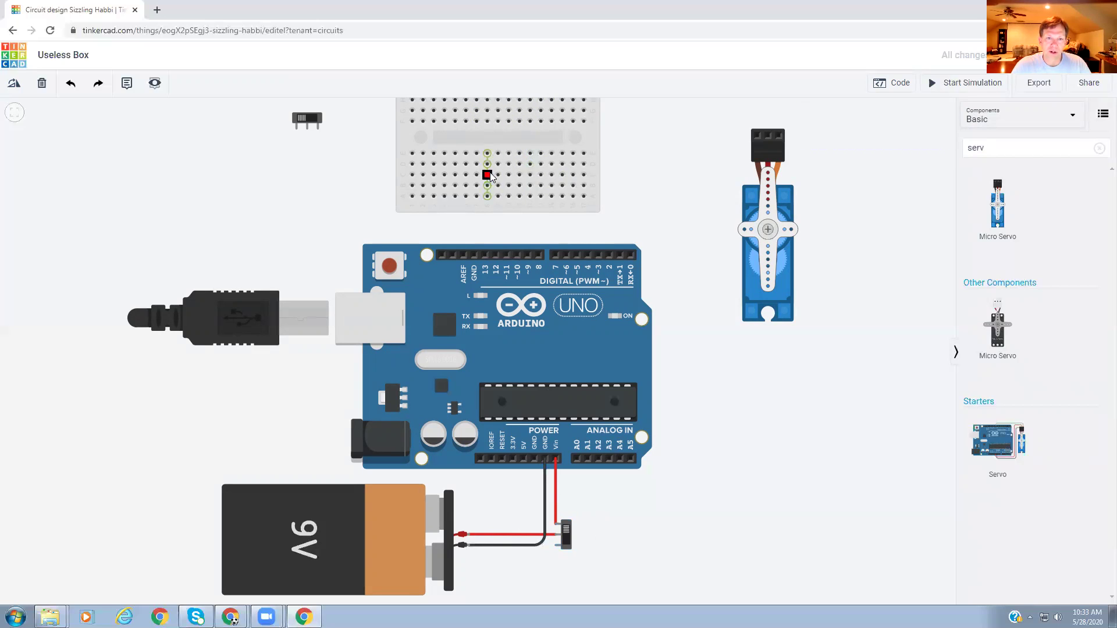
pyautogui.press('Escape')
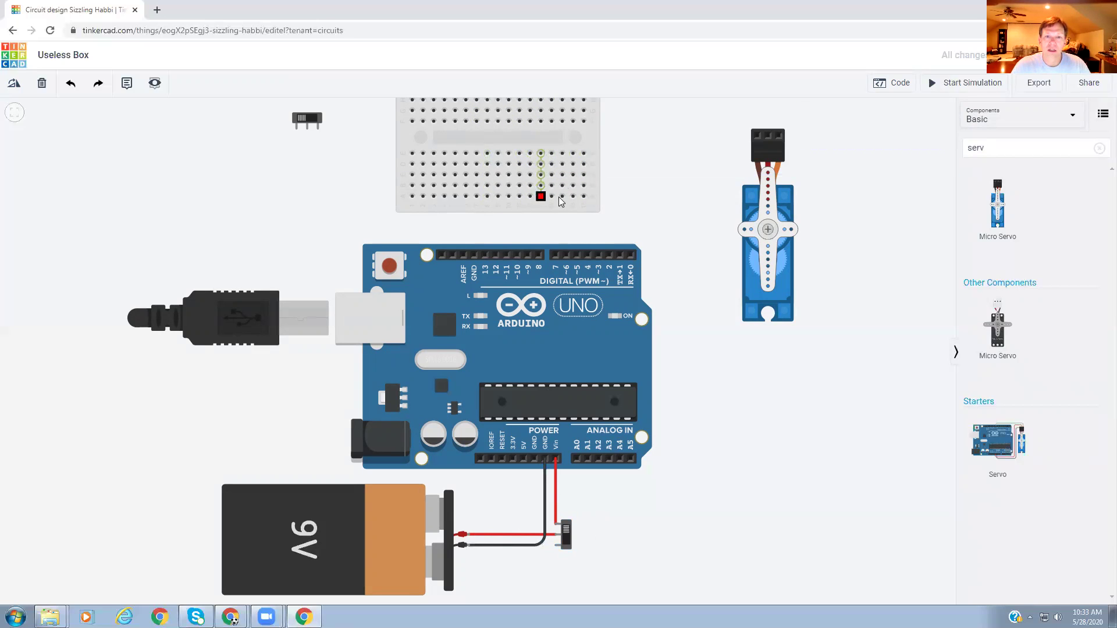
pyautogui.click(592, 207)
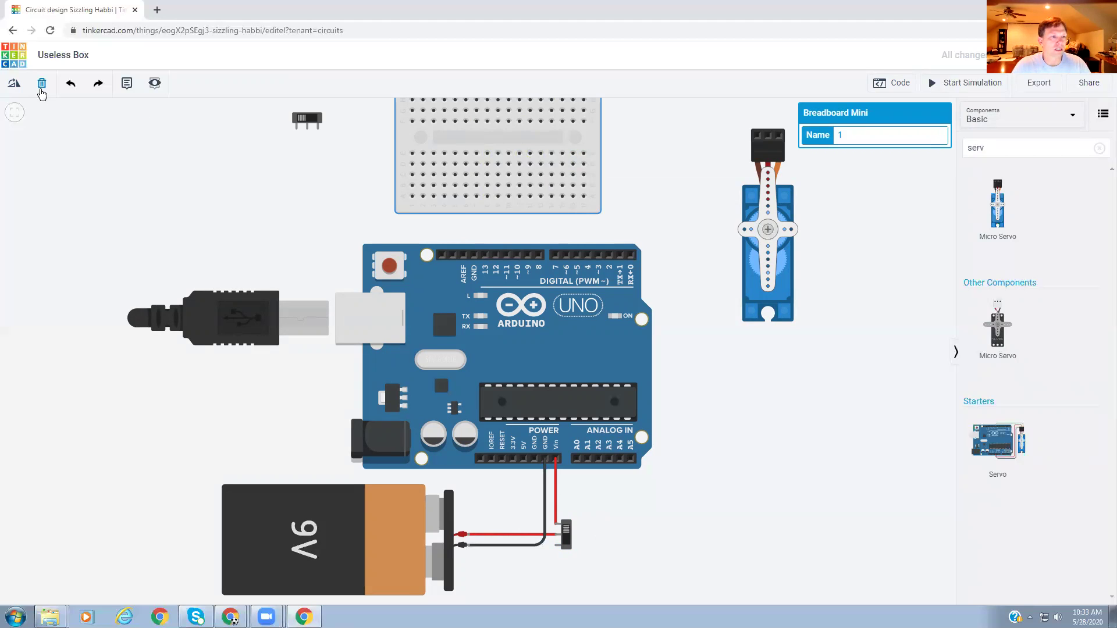
pyautogui.click(15, 85)
pyautogui.click(15, 85)
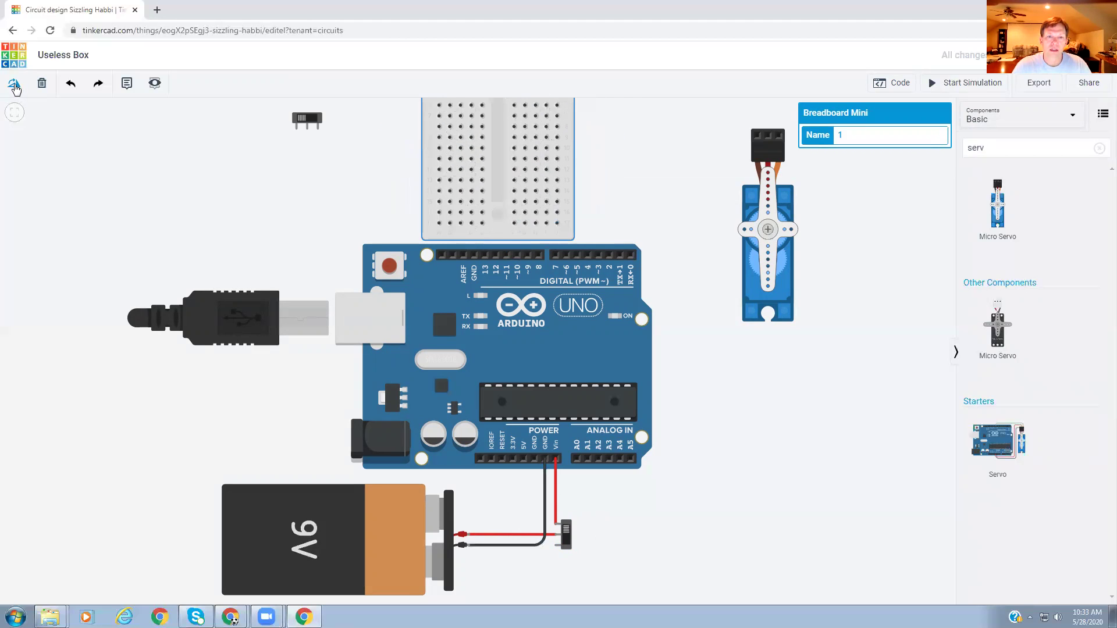
pyautogui.click(14, 86)
pyautogui.click(14, 85)
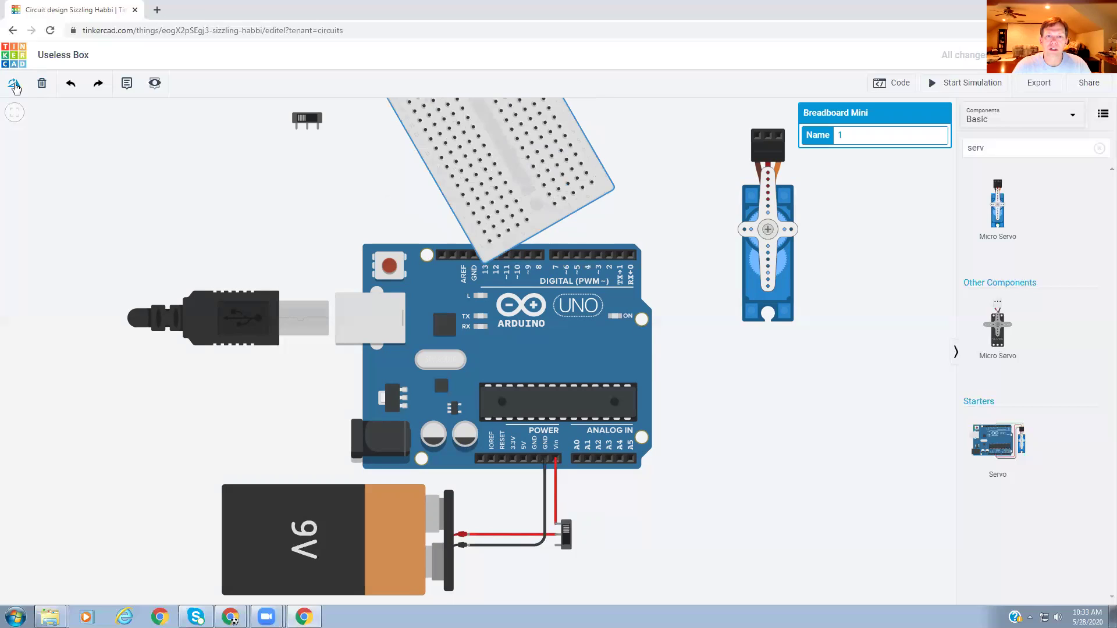
pyautogui.moveTo(502, 199); pyautogui.dragTo(499, 186)
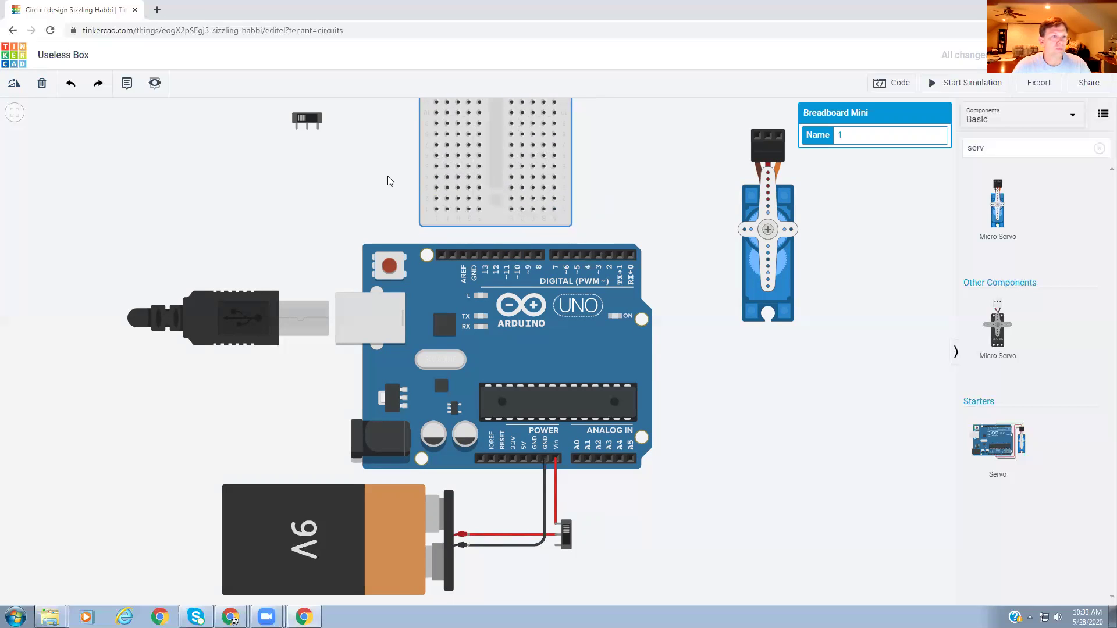
# Step: Rotate the upper slideswitch so its pins face the breadboard
pyautogui.click(309, 123)
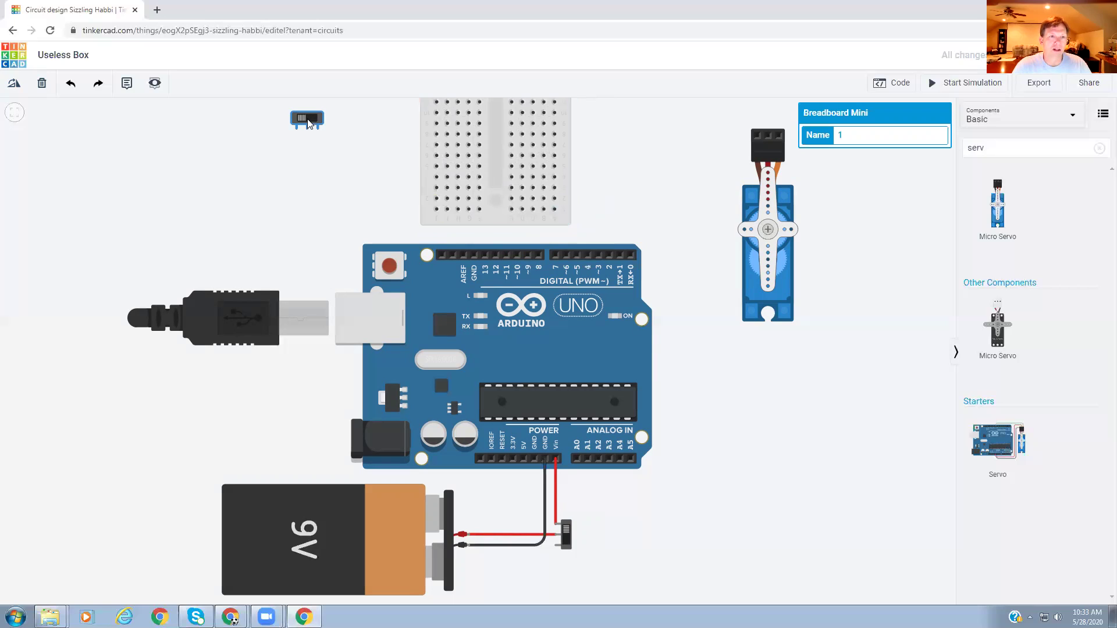
pyautogui.click(15, 86)
pyautogui.click(14, 86)
pyautogui.click(14, 86)
pyautogui.click(14, 86)
pyautogui.click(15, 86)
pyautogui.click(15, 86)
pyautogui.click(15, 85)
pyautogui.click(15, 85)
pyautogui.click(15, 86)
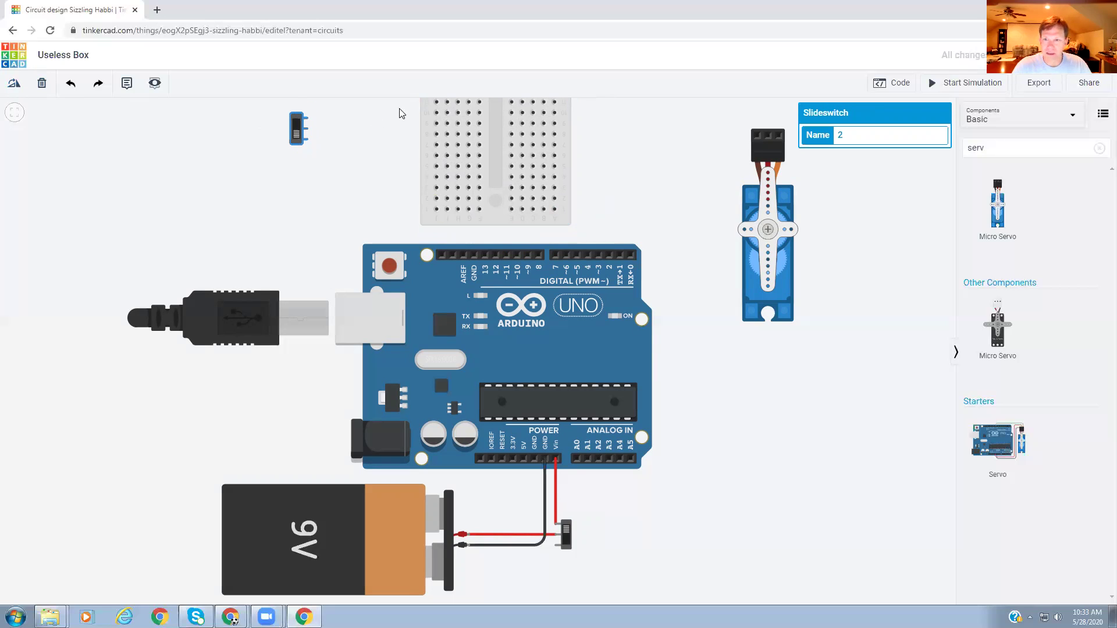
# Step: Move the micro servo closer to the breadboard, rotate it so its connector faces the board, and place it beside the board's upper half
pyautogui.click(754, 262)
pyautogui.moveTo(755, 262); pyautogui.dragTo(666, 233)
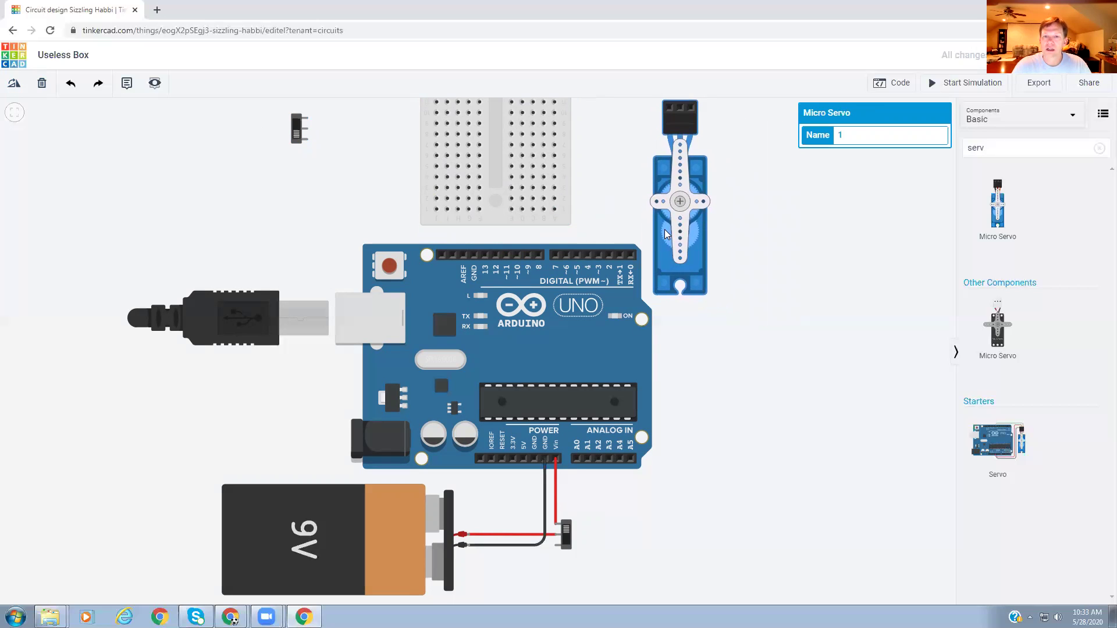
pyautogui.click(15, 116)
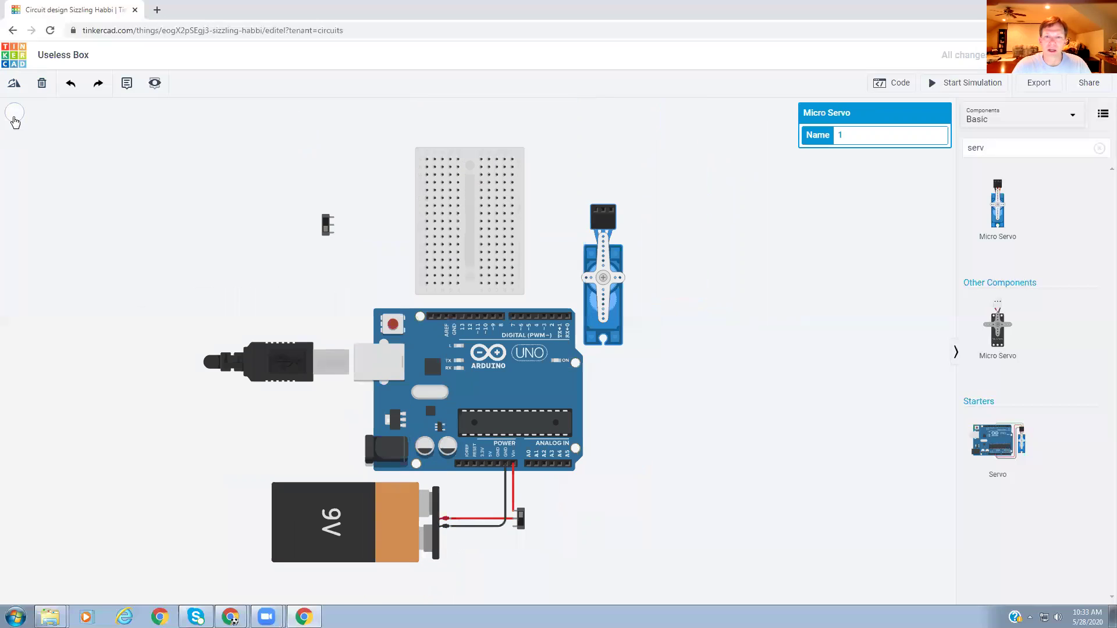
pyautogui.click(11, 84)
pyautogui.click(12, 85)
pyautogui.click(12, 85)
pyautogui.click(11, 84)
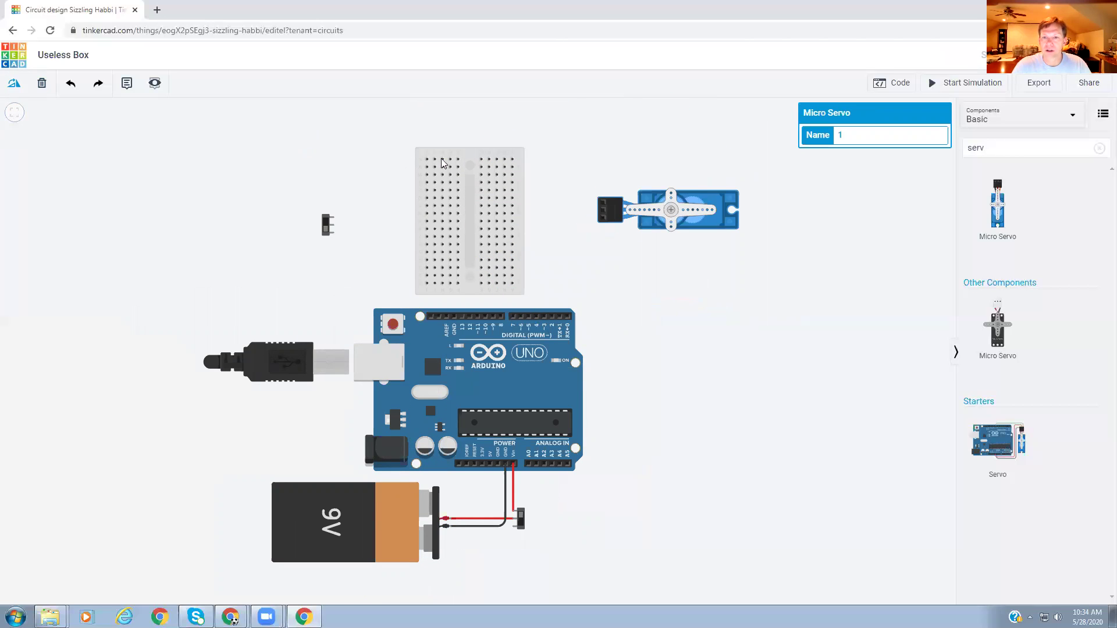
pyautogui.moveTo(707, 221); pyautogui.dragTo(703, 198)
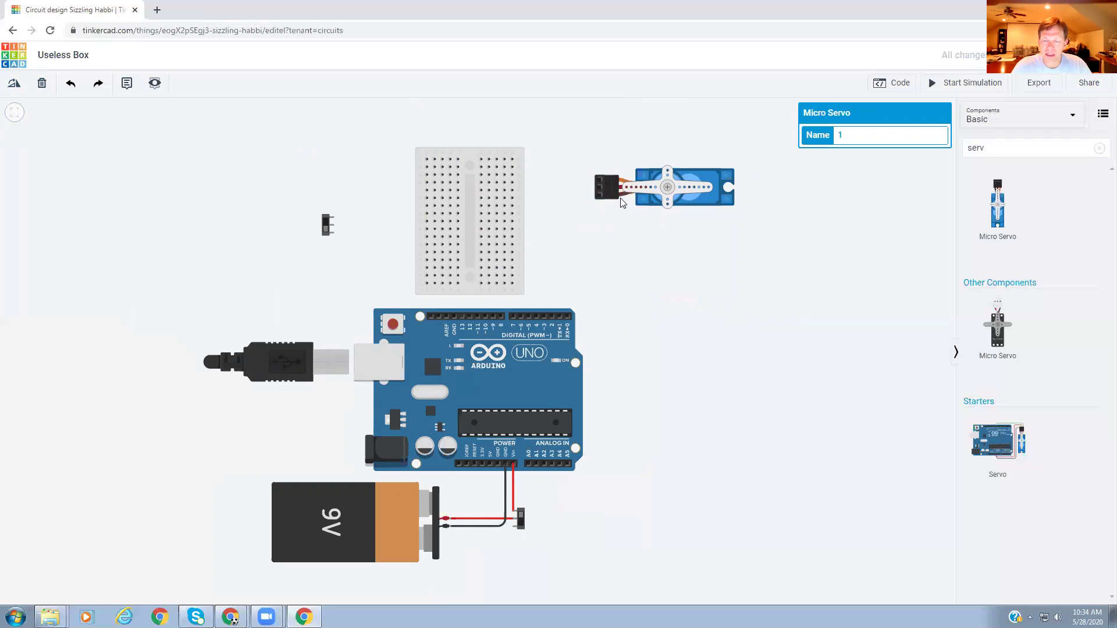
# Step: Wire the servo's ground pin in black and its power pin in red to adjacent rows at the breadboard's near edge
pyautogui.click(601, 197)
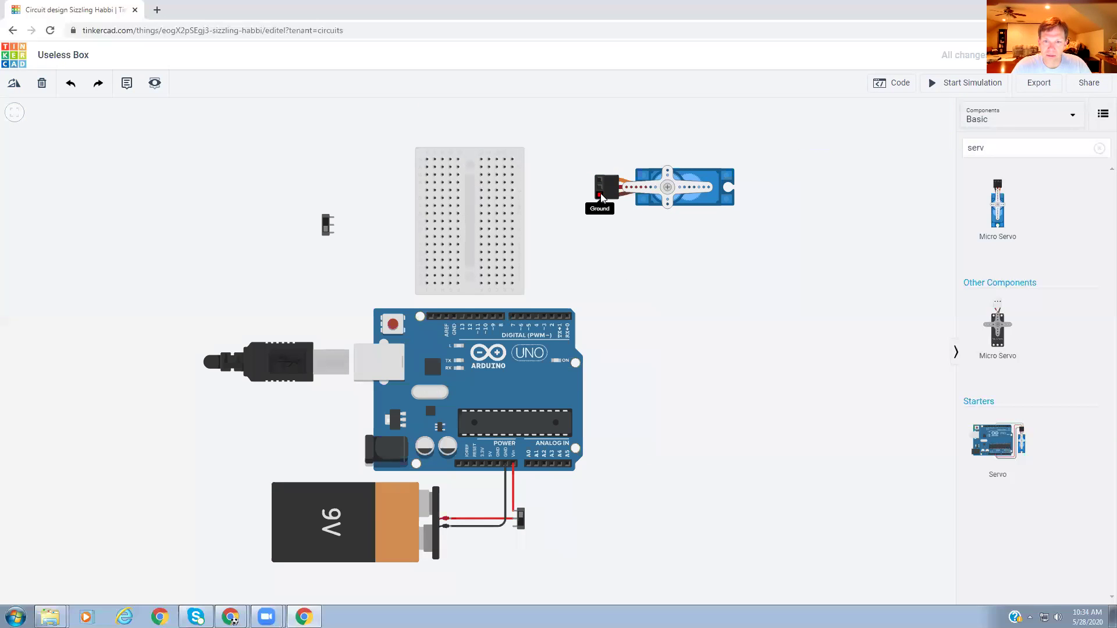
pyautogui.click(513, 198)
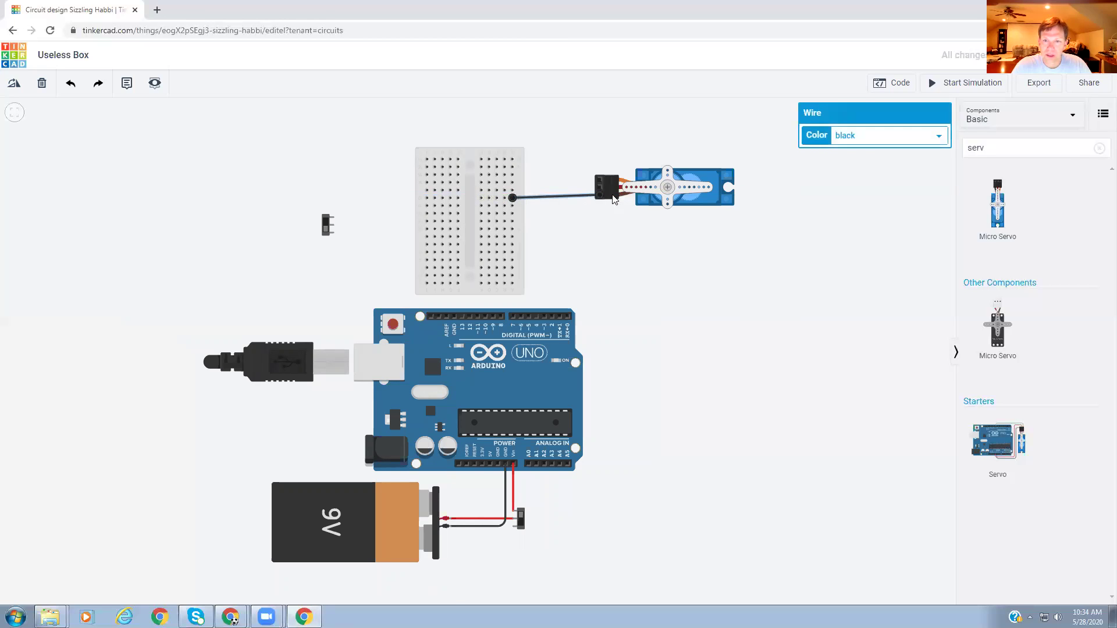
pyautogui.click(599, 192)
pyautogui.click(512, 189)
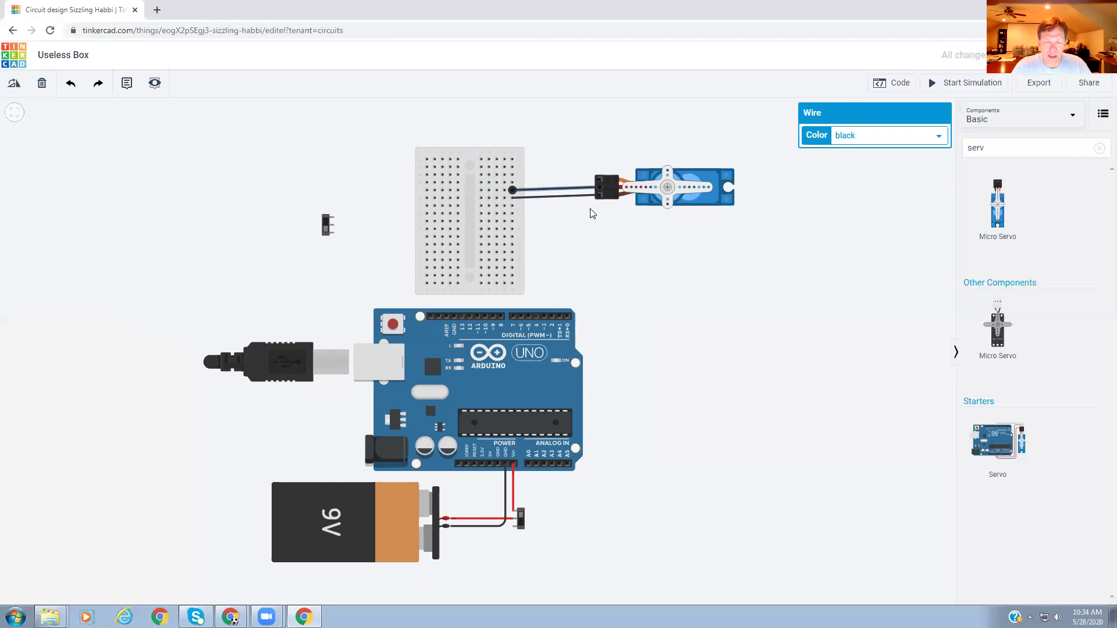
pyautogui.press('2')
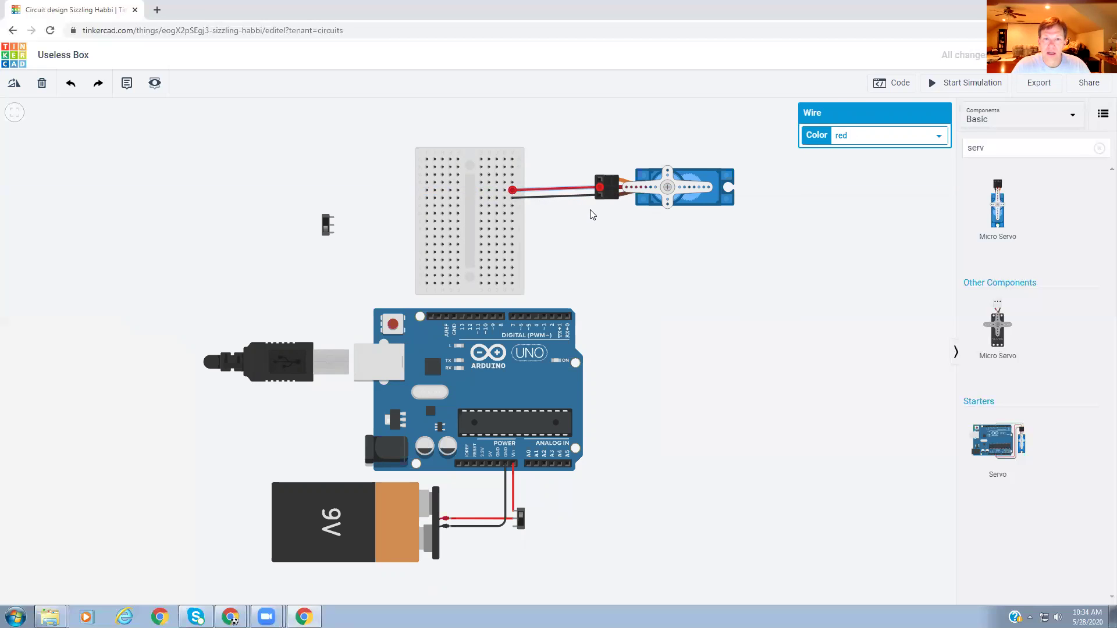
# Step: Shift the micro servo slightly down so its power and ground wires run horizontally into the breadboard
pyautogui.moveTo(711, 196); pyautogui.dragTo(709, 199)
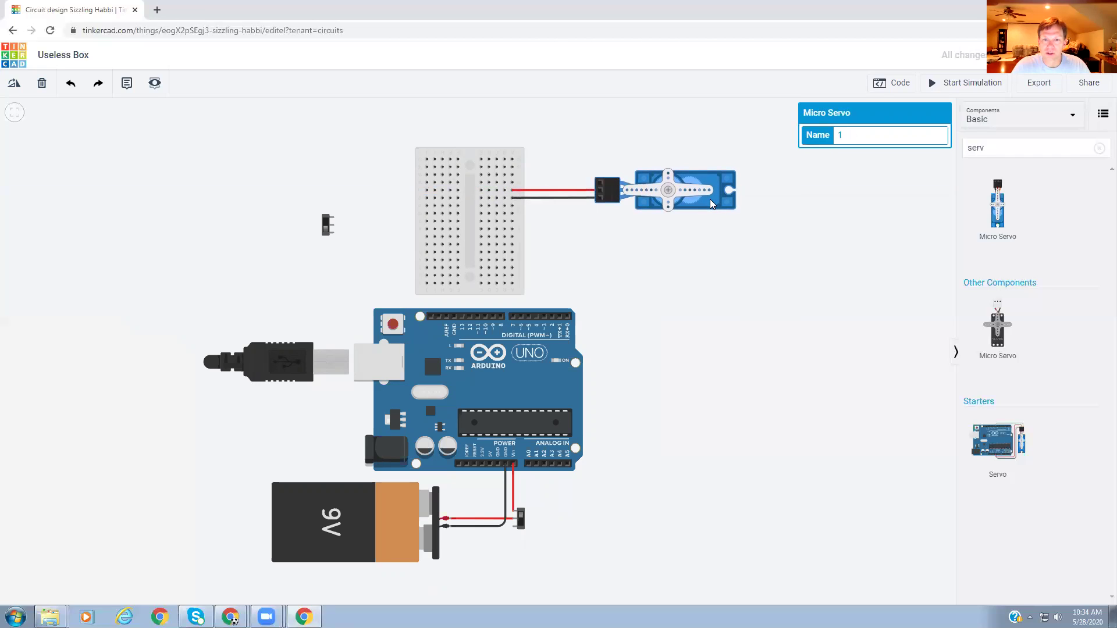
pyautogui.click(634, 240)
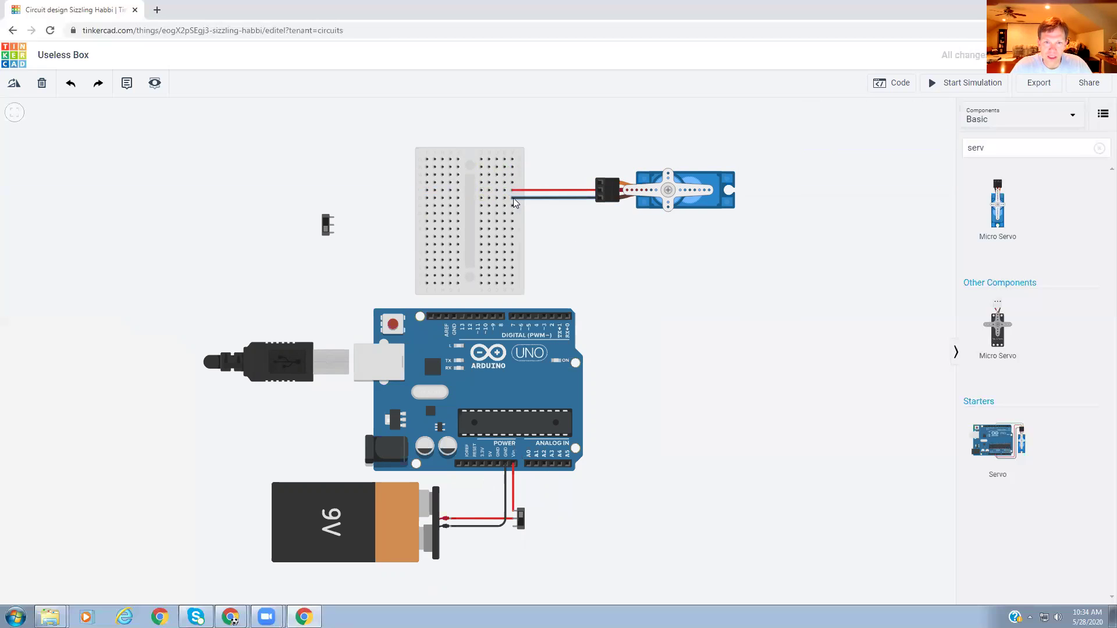
pyautogui.moveTo(512, 199)
pyautogui.mouseDown()
pyautogui.moveTo(480, 199)
pyautogui.moveTo(512, 199)
pyautogui.mouseUp()
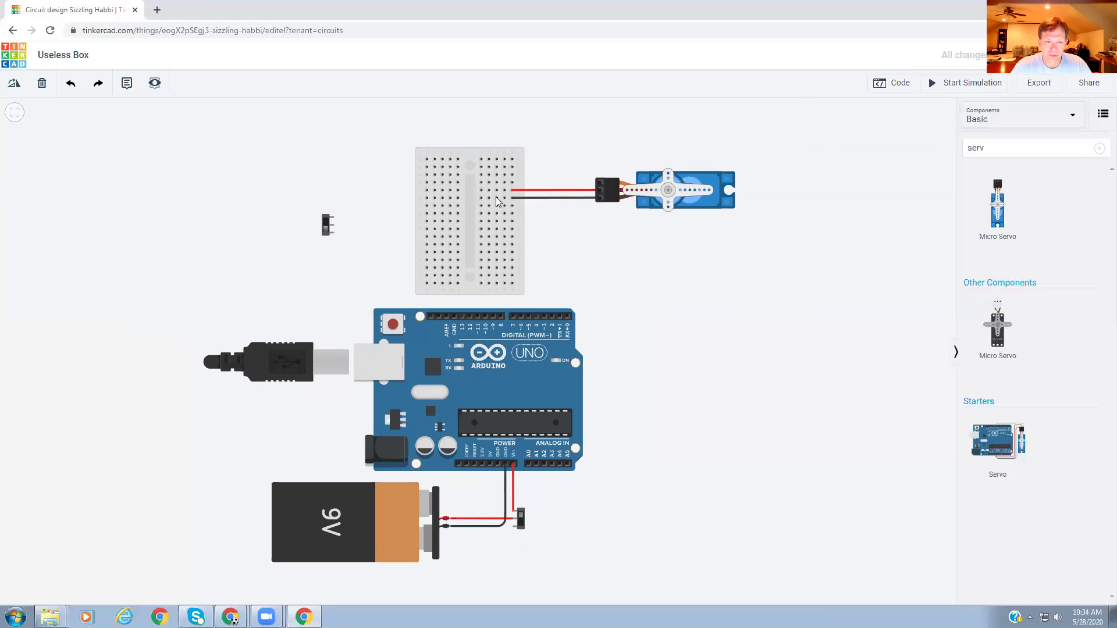
# Step: Wire the Arduino's 5V pin in red to the servo's power row on the breadboard, routing it around the board's analog-pin end
pyautogui.click(489, 465)
pyautogui.click(490, 493)
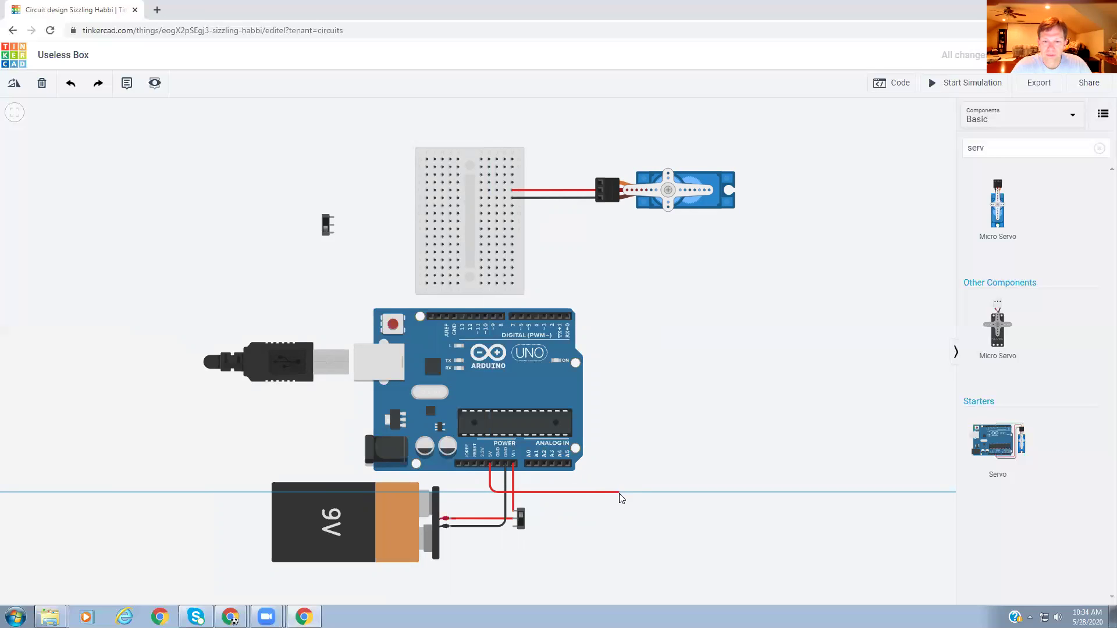
pyautogui.click(619, 492)
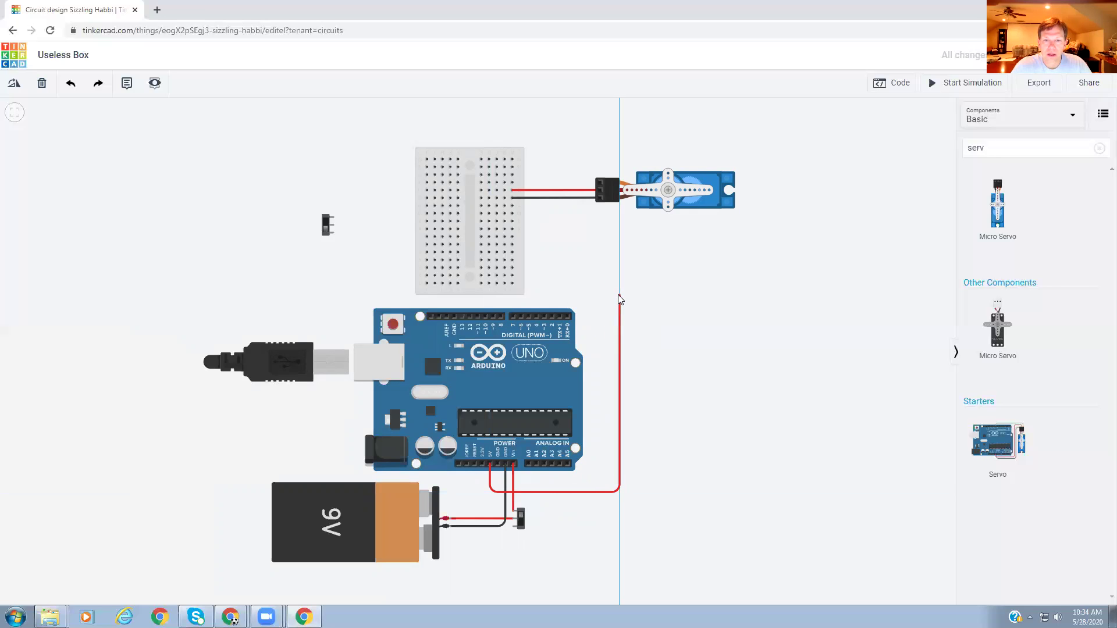
pyautogui.click(619, 296)
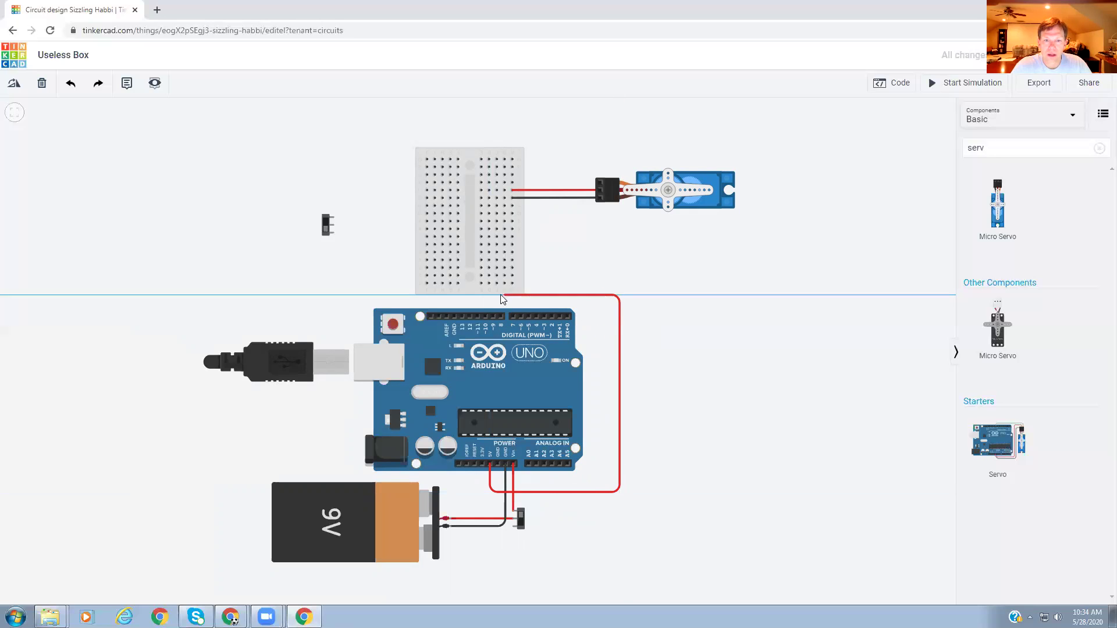
pyautogui.click(503, 241)
pyautogui.moveTo(503, 241); pyautogui.dragTo(505, 190)
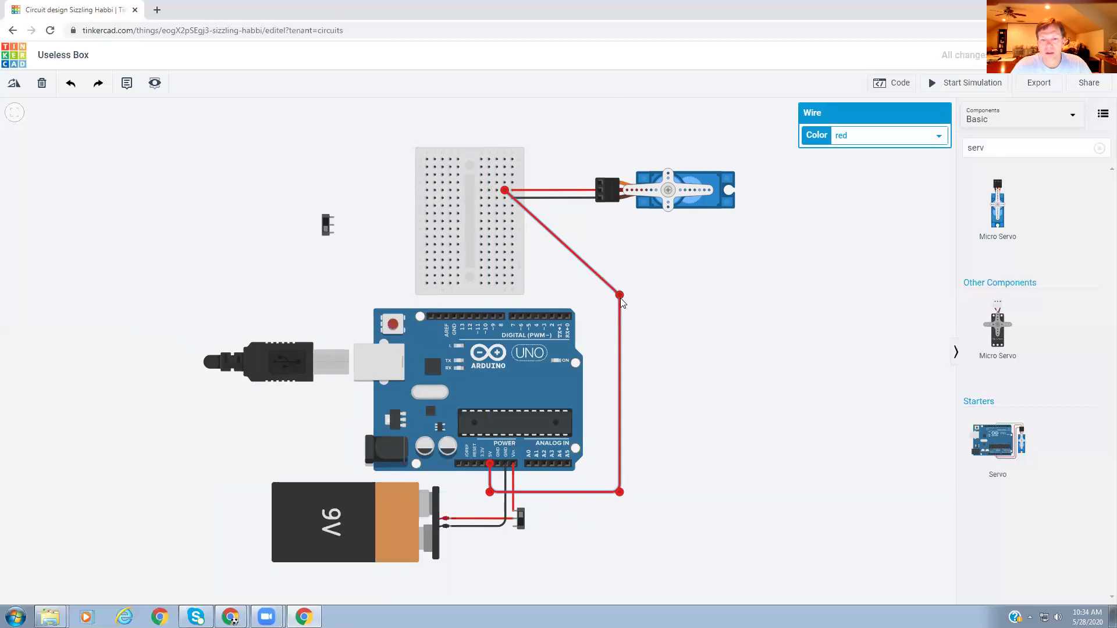
pyautogui.moveTo(620, 297); pyautogui.dragTo(621, 394)
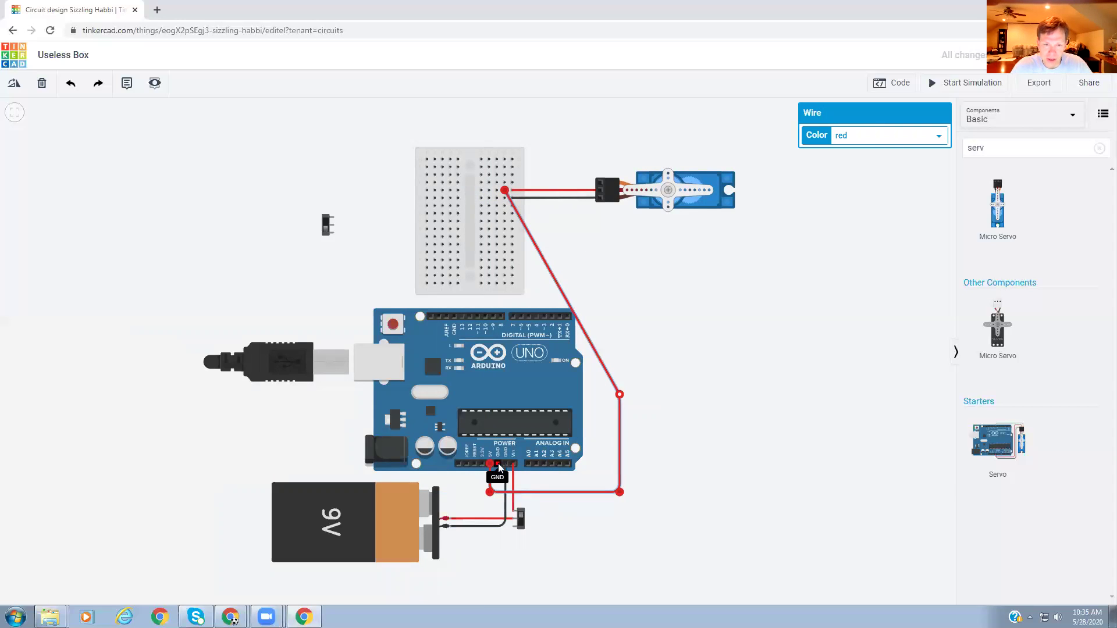
# Step: Wire the Arduino GND pin next to 5V in black to the servo's ground row on the breadboard, routed just inside the red wire
pyautogui.moveTo(498, 463); pyautogui.dragTo(499, 488)
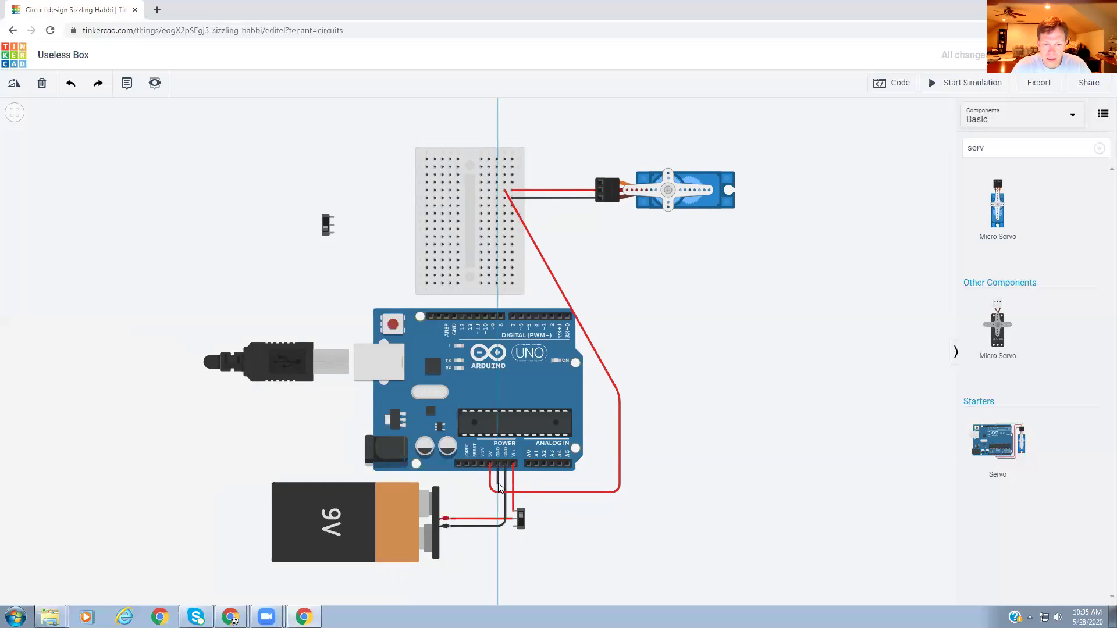
pyautogui.click(498, 488)
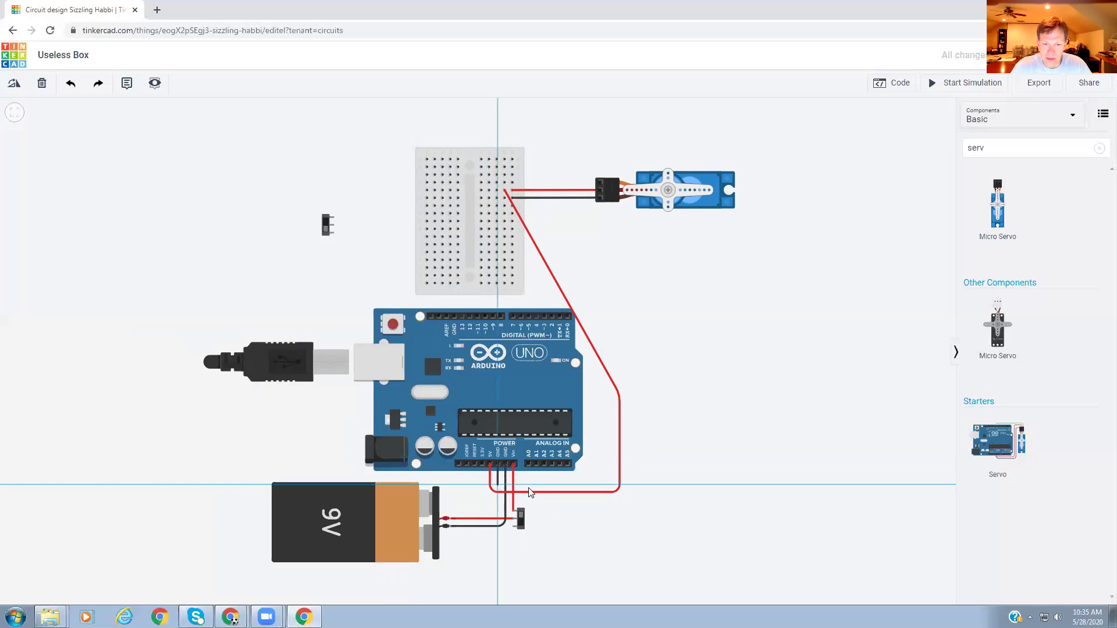
pyautogui.click(609, 488)
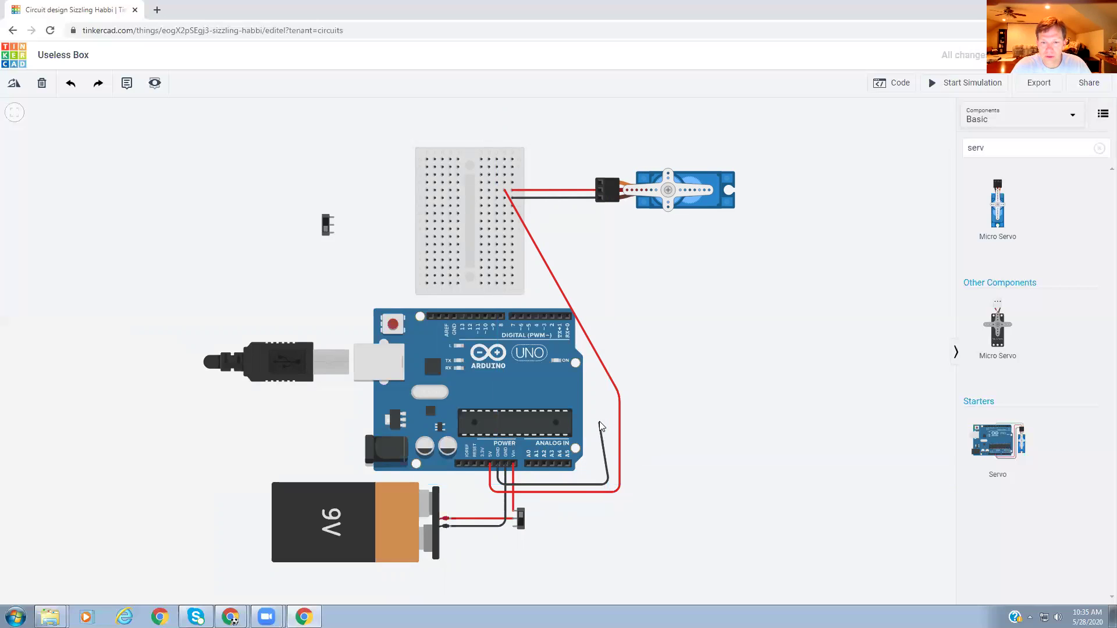
pyautogui.click(610, 400)
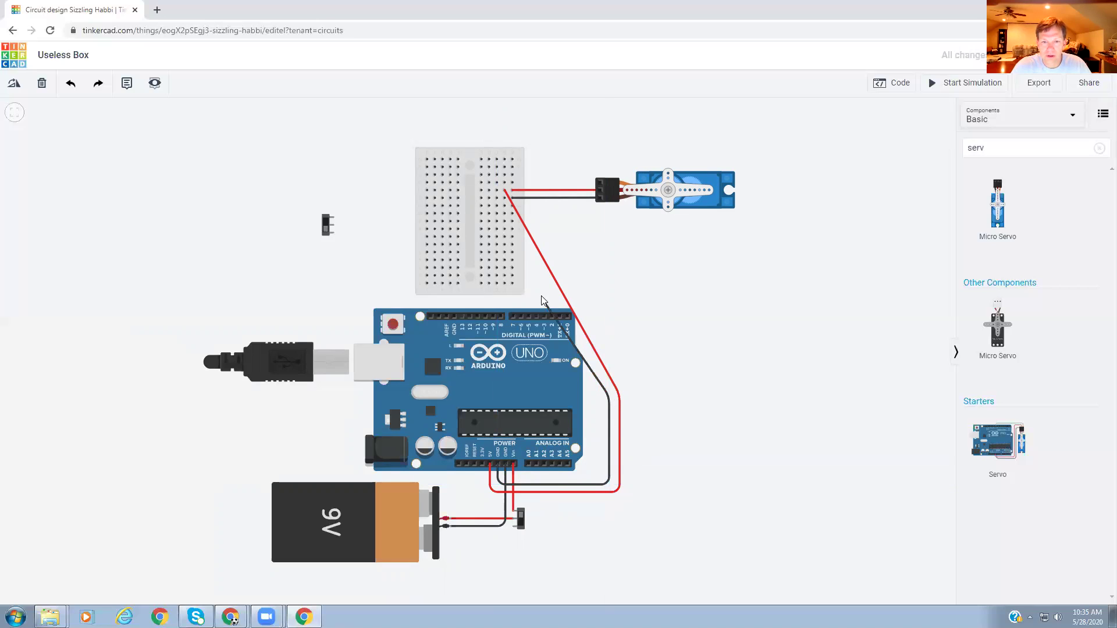
pyautogui.click(504, 198)
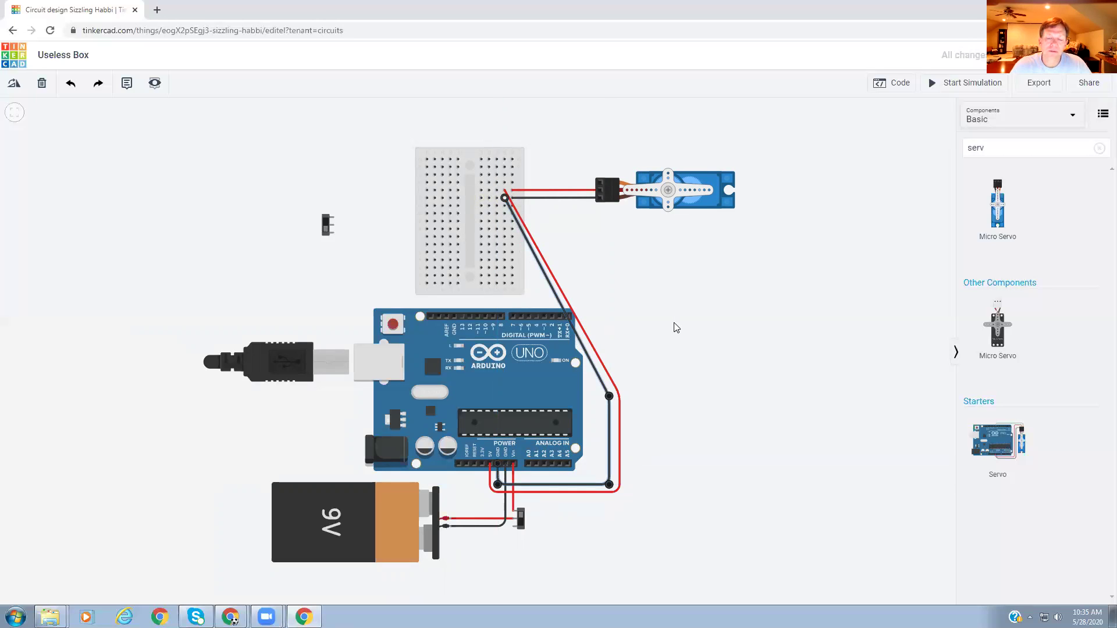
pyautogui.click(642, 366)
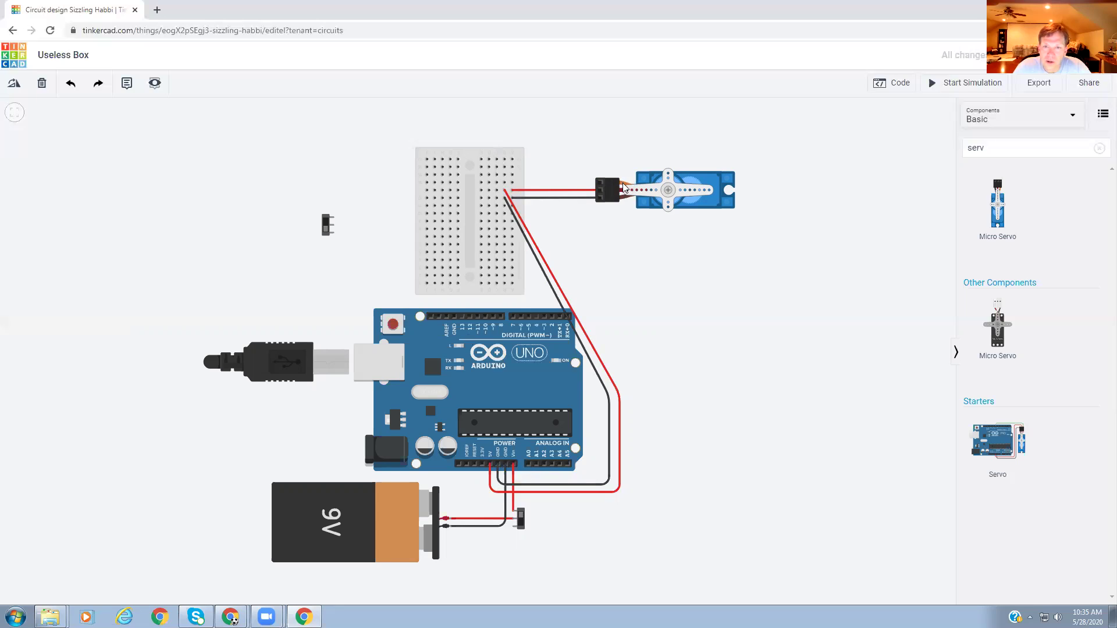
# Step: Wire the servo's signal pin to the breadboard row directly above the servo's power wire
pyautogui.click(601, 185)
pyautogui.click(513, 184)
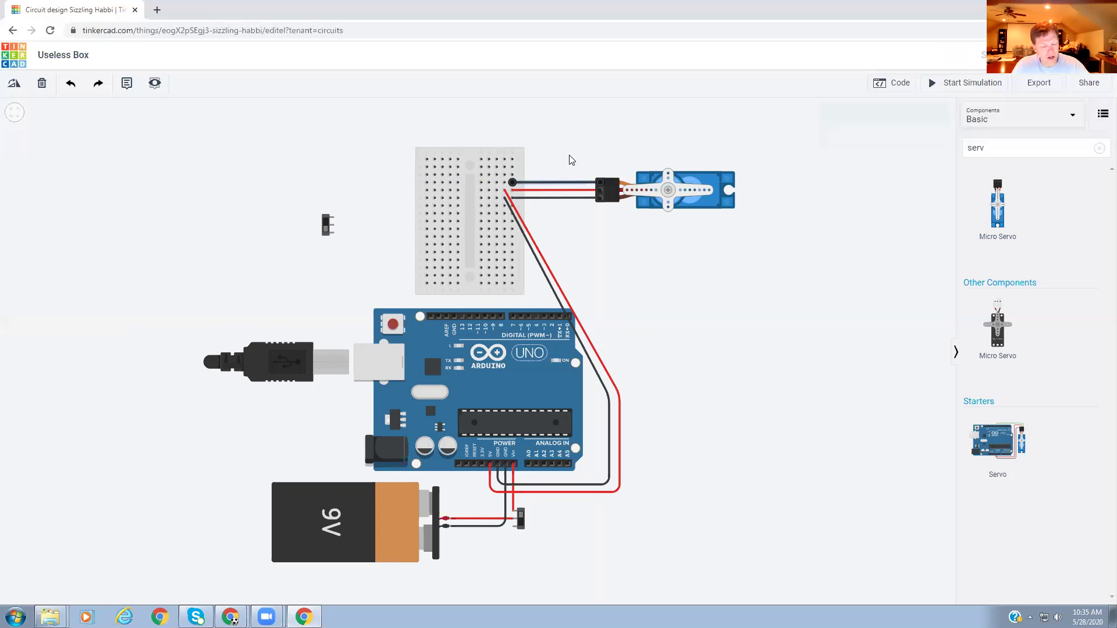
# Step: Color the servo's signal wire orange and wire its breadboard row to Arduino pin 9, routed down the breadboard's center channel
pyautogui.click(847, 136)
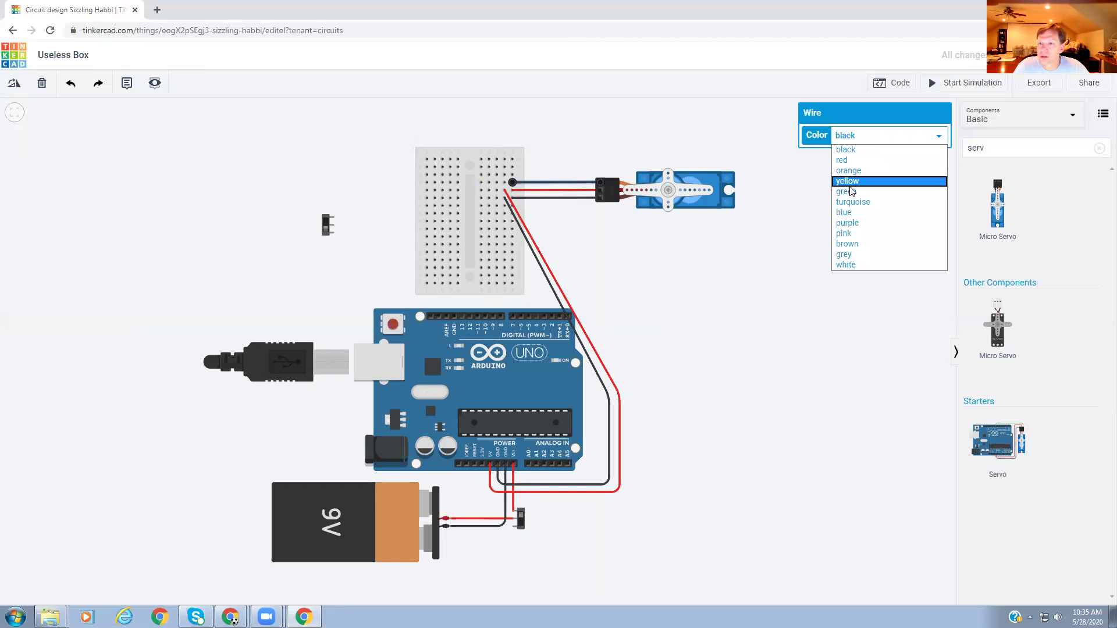
pyautogui.click(854, 171)
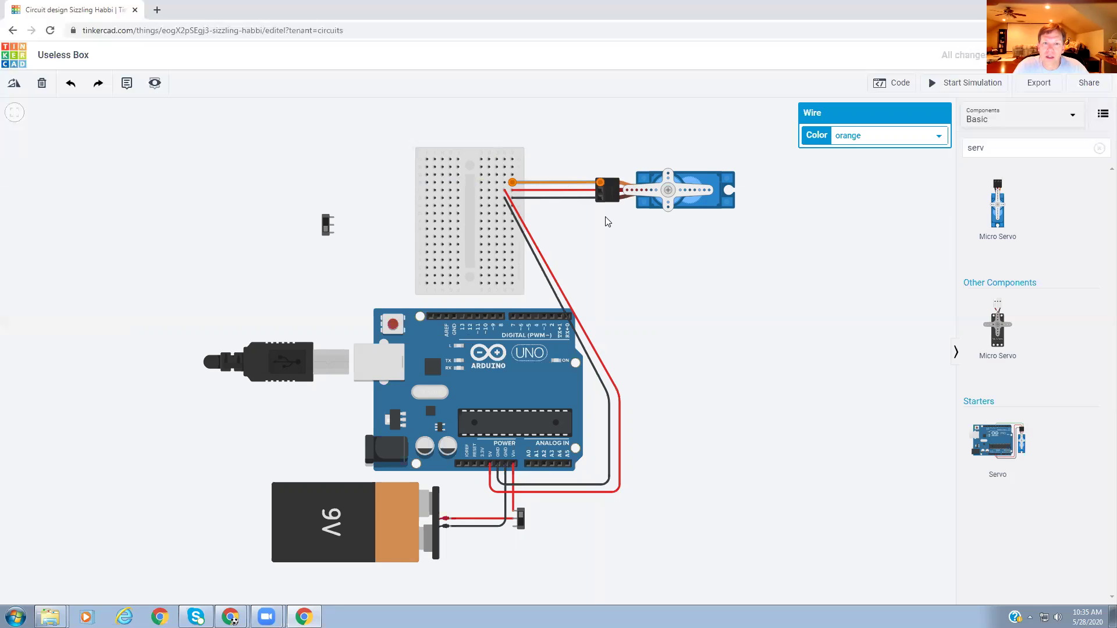
pyautogui.click(481, 184)
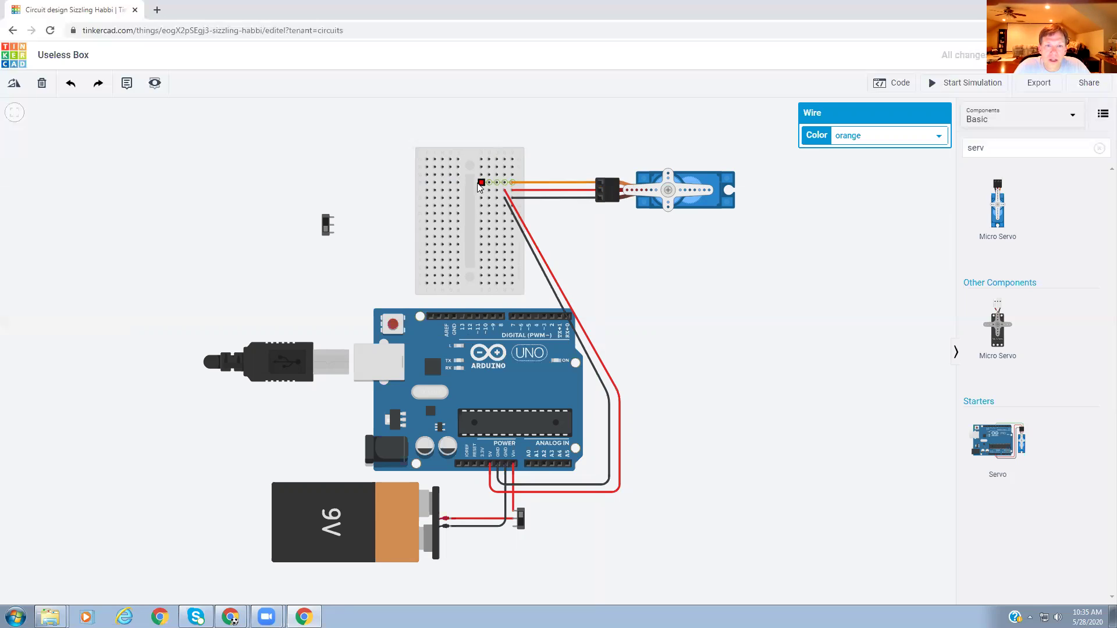
pyautogui.click(472, 185)
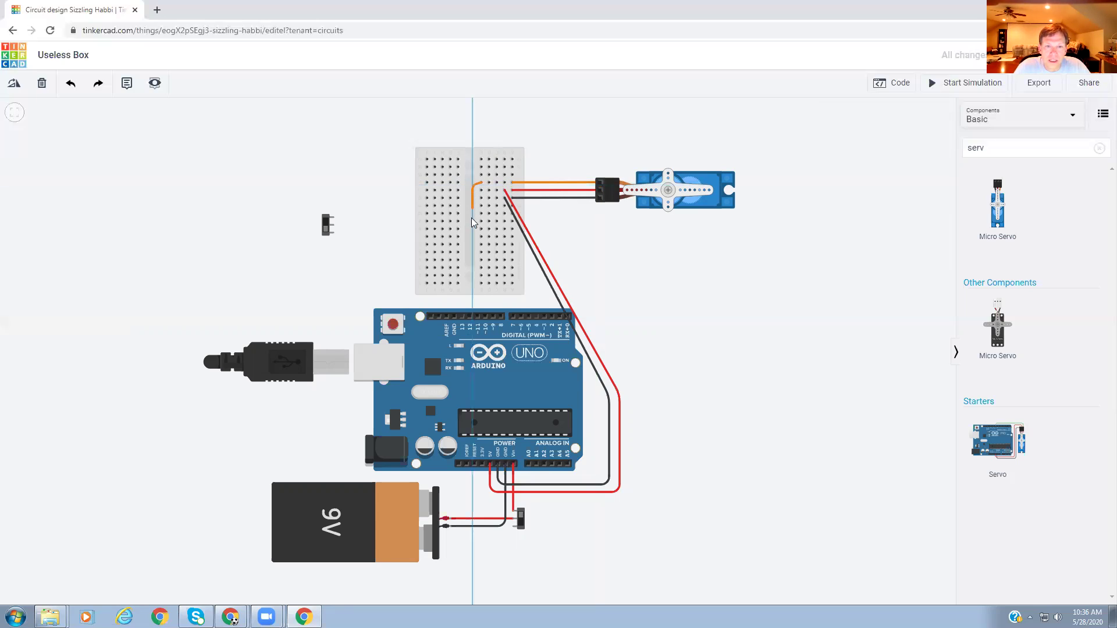
pyautogui.click(472, 302)
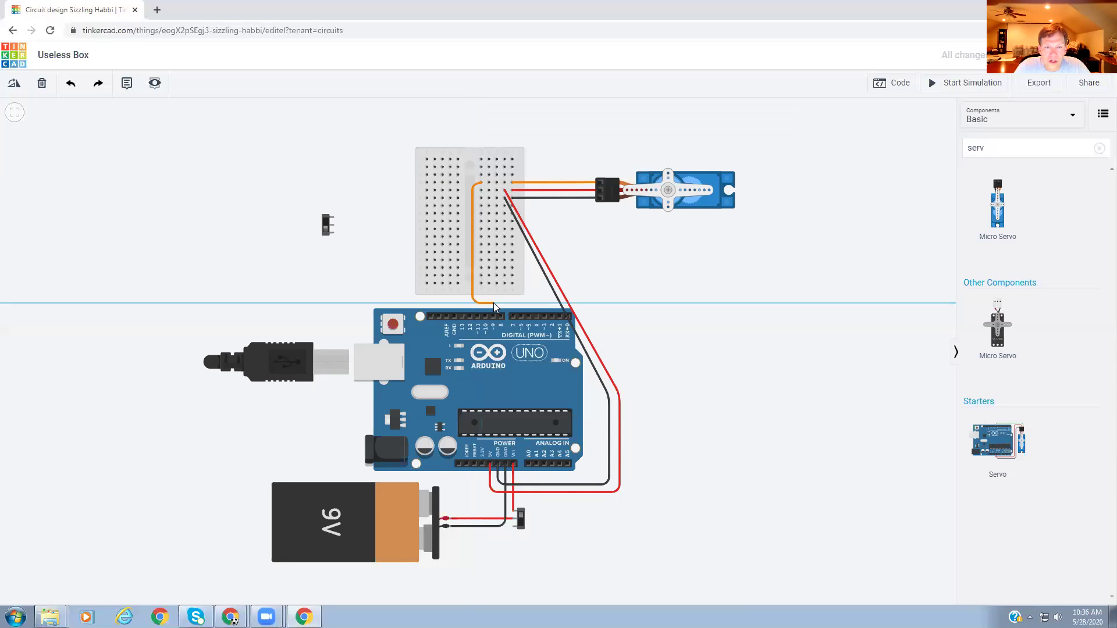
pyautogui.click(493, 319)
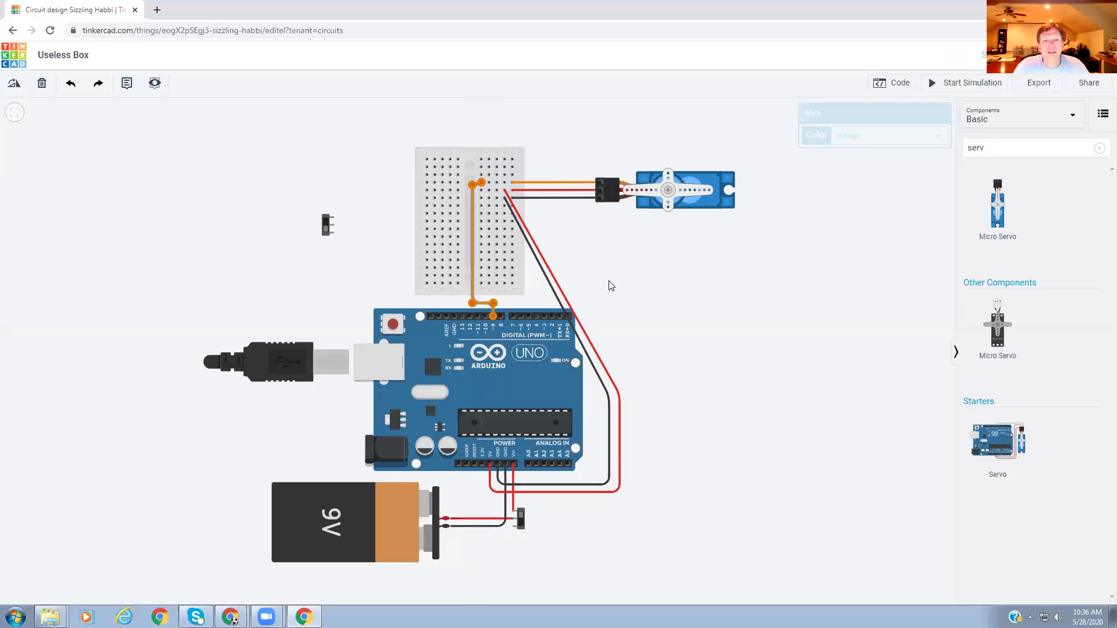
pyautogui.click(640, 273)
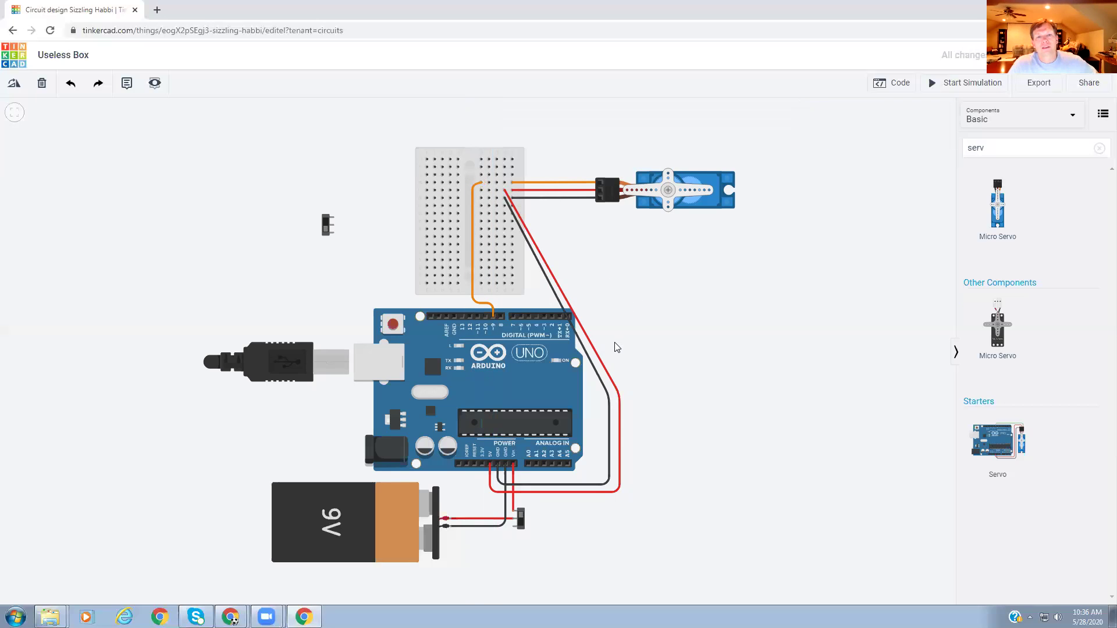
# Step: Adjust the upper bend of the orange pin 9 wire so it leaves the signal row horizontally
pyautogui.click(471, 195)
pyautogui.moveTo(474, 186); pyautogui.dragTo(472, 184)
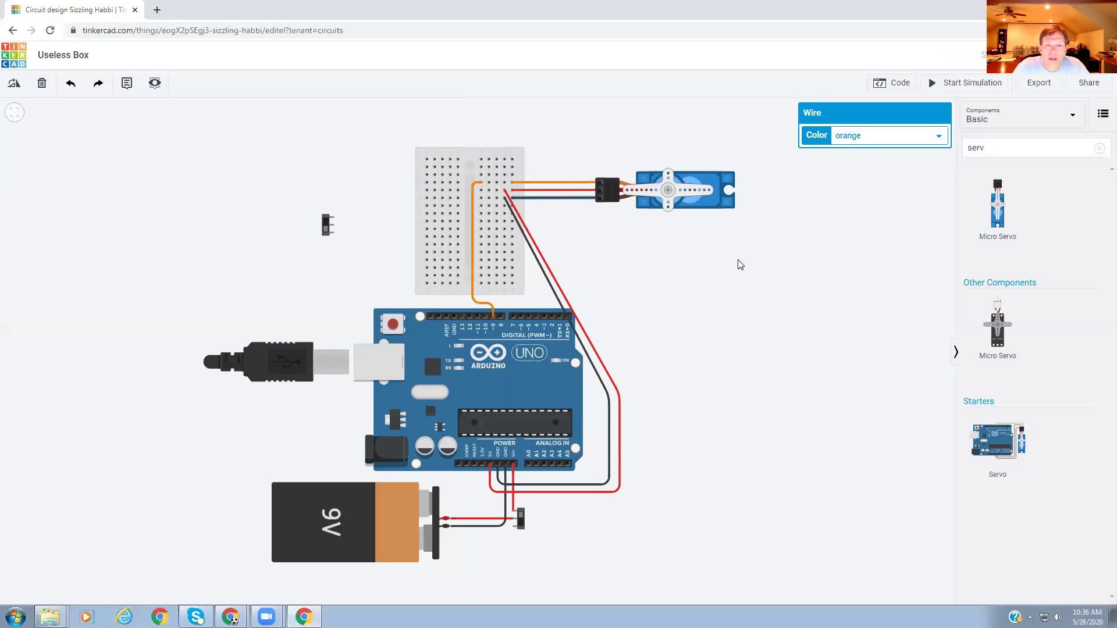
pyautogui.click(645, 277)
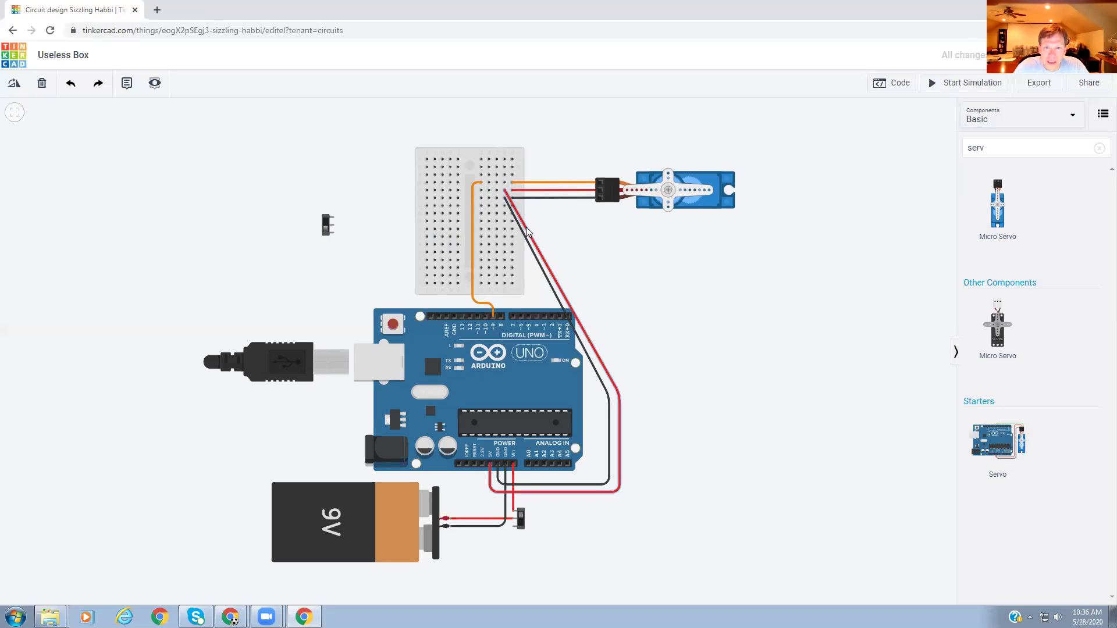
# Step: Wire the servo's power row on the breadboard in red to the middle terminal of the slideswitch beside the breadboard
pyautogui.click(488, 192)
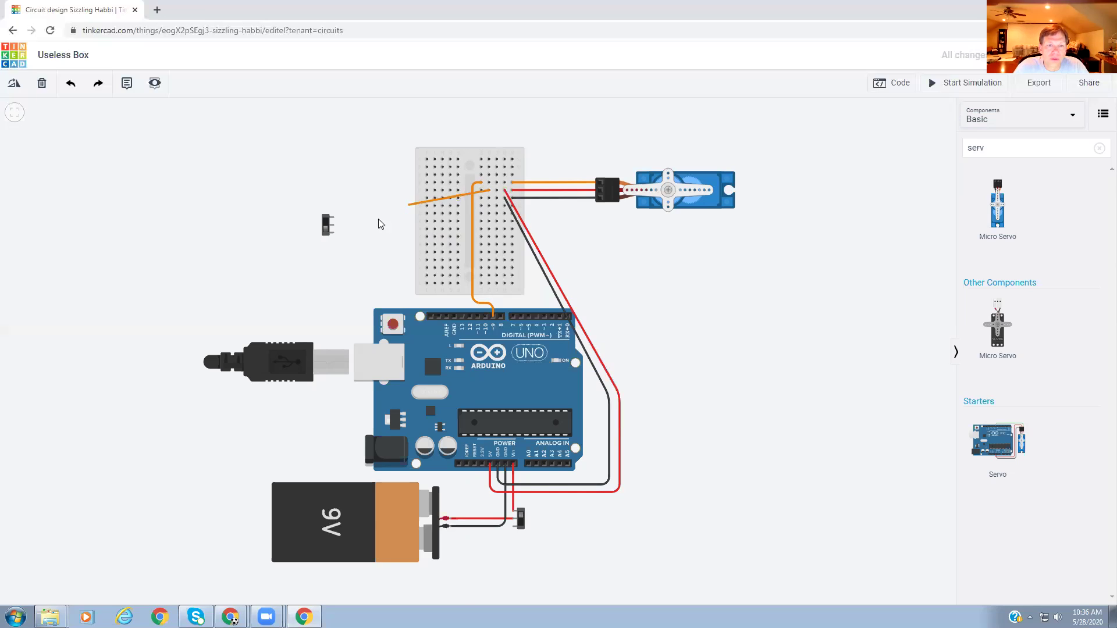
pyautogui.click(333, 226)
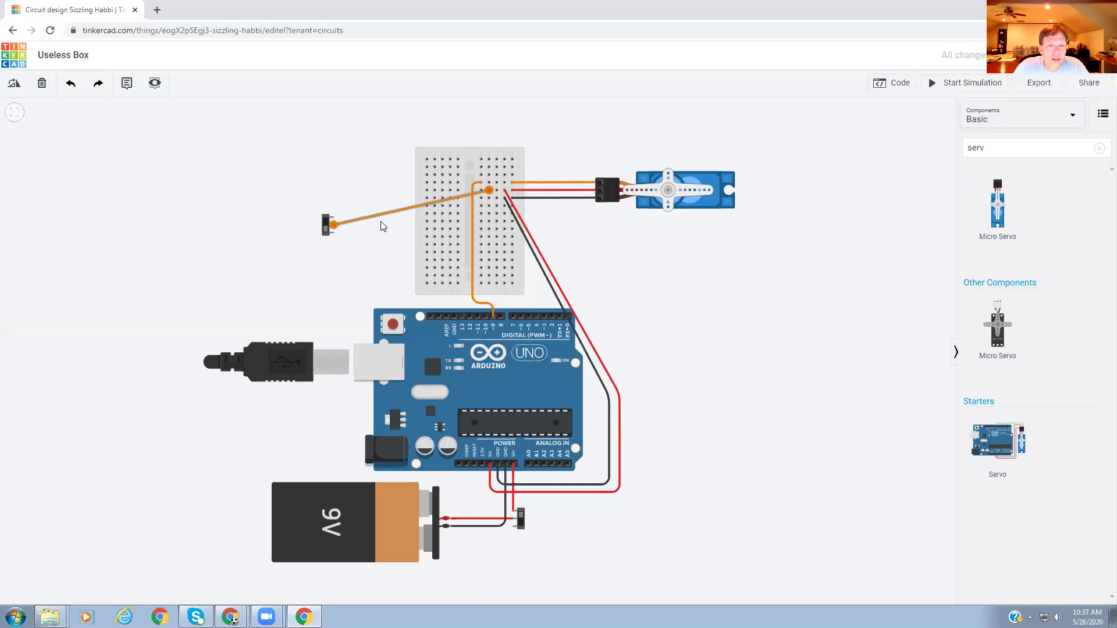
pyautogui.press('2')
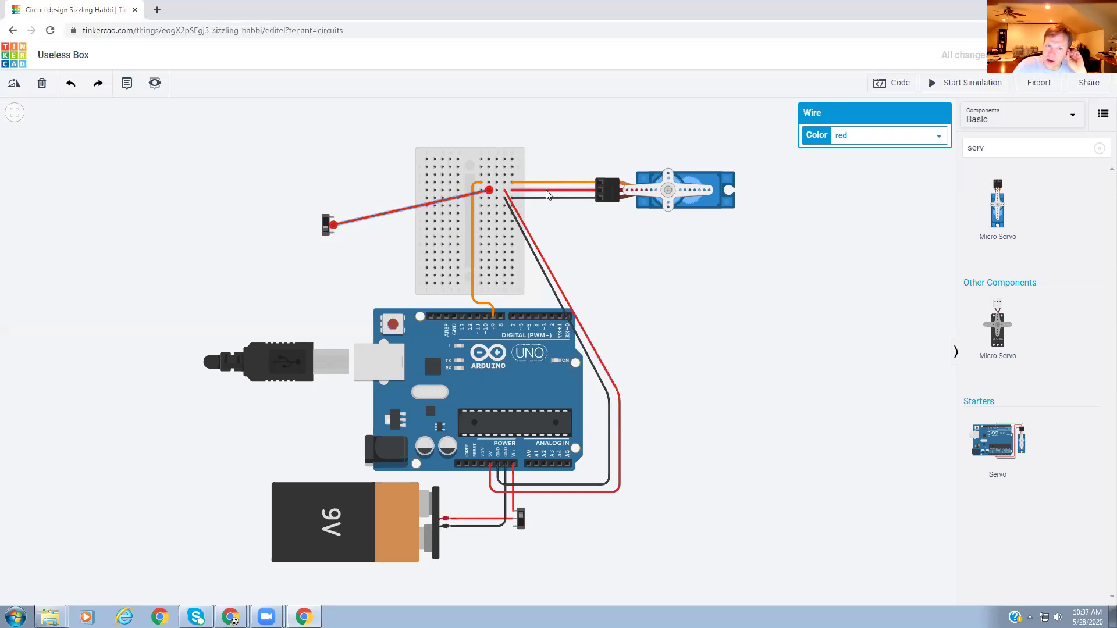
pyautogui.click(361, 238)
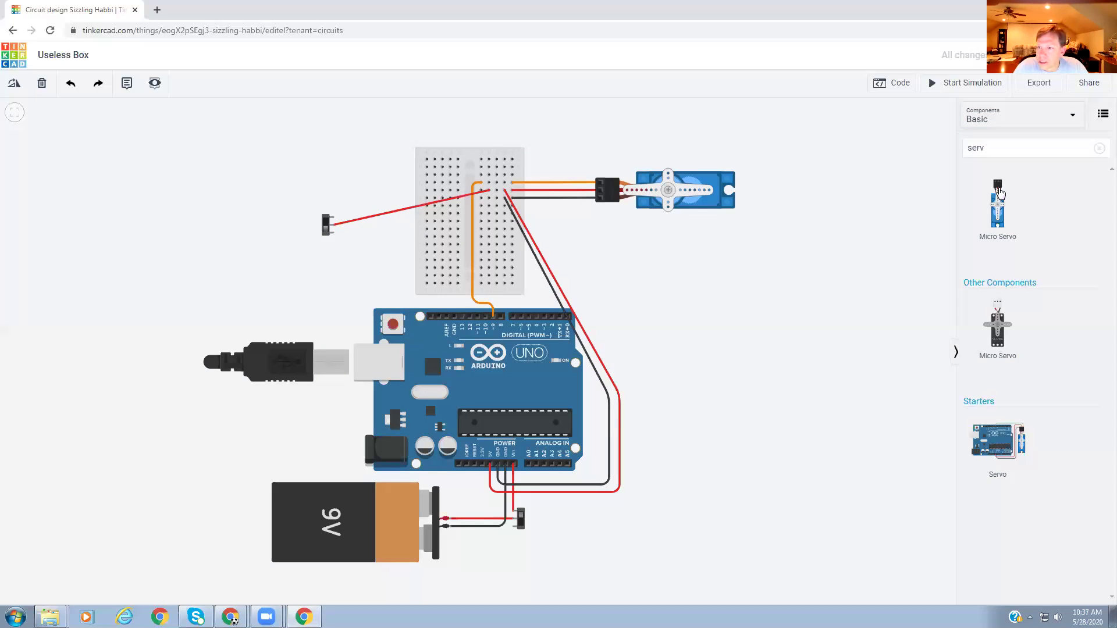
# Step: Find a resistor in the component library and place it vertically on the breadboard, from the servo's ground row to an empty row below
pyautogui.moveTo(992, 148); pyautogui.dragTo(972, 149)
pyautogui.doubleClick(975, 151)
pyautogui.write('res')
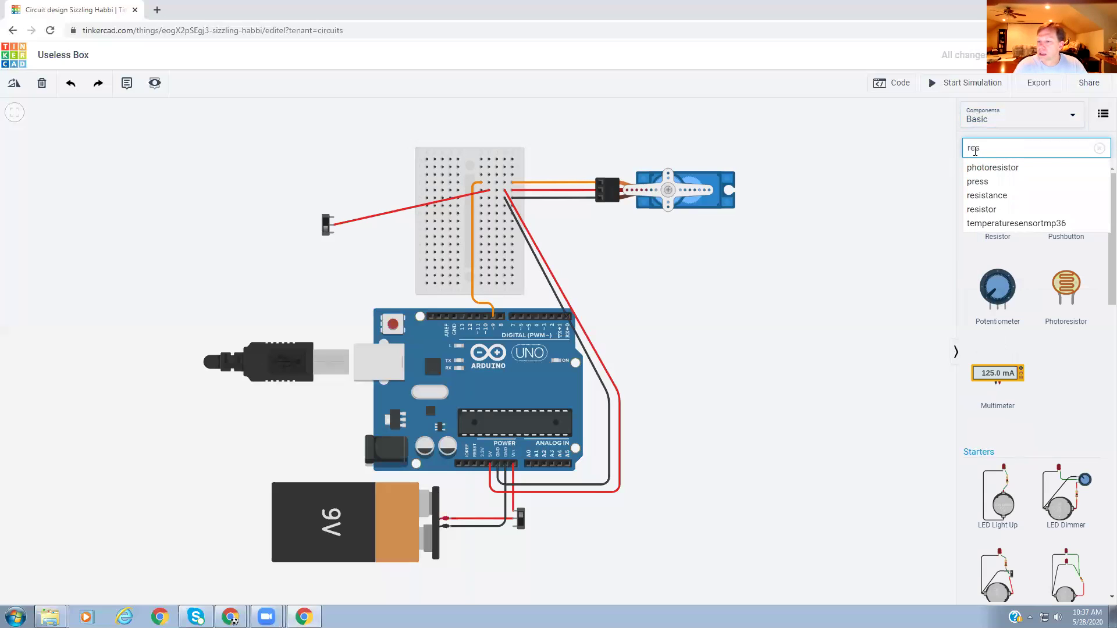
pyautogui.click(989, 209)
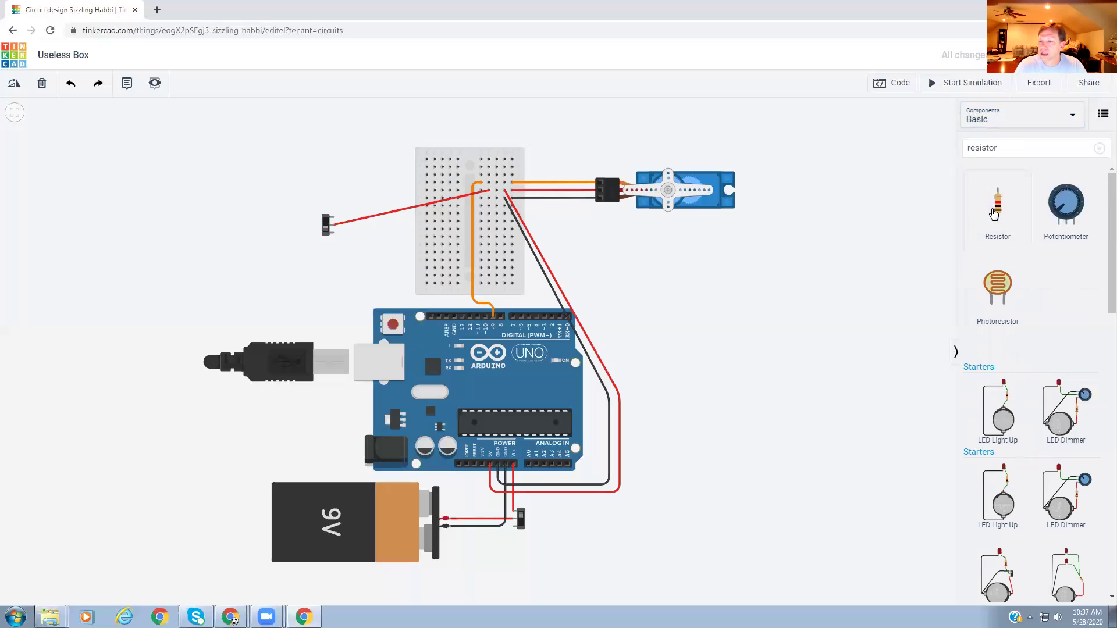
pyautogui.moveTo(1001, 220); pyautogui.dragTo(496, 218)
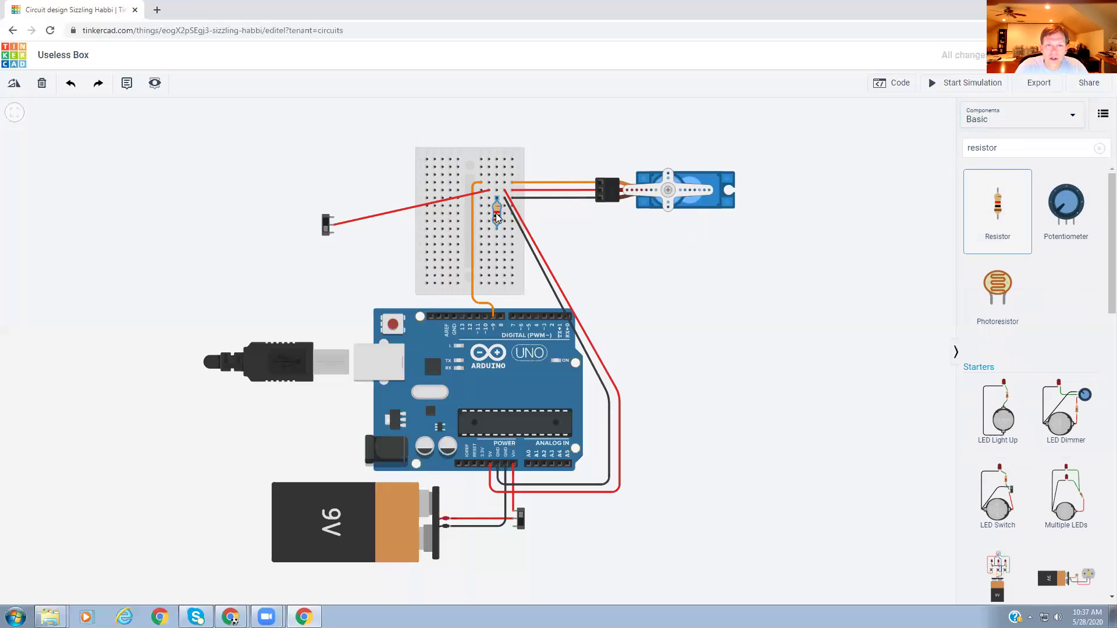
pyautogui.moveTo(496, 214); pyautogui.dragTo(497, 214)
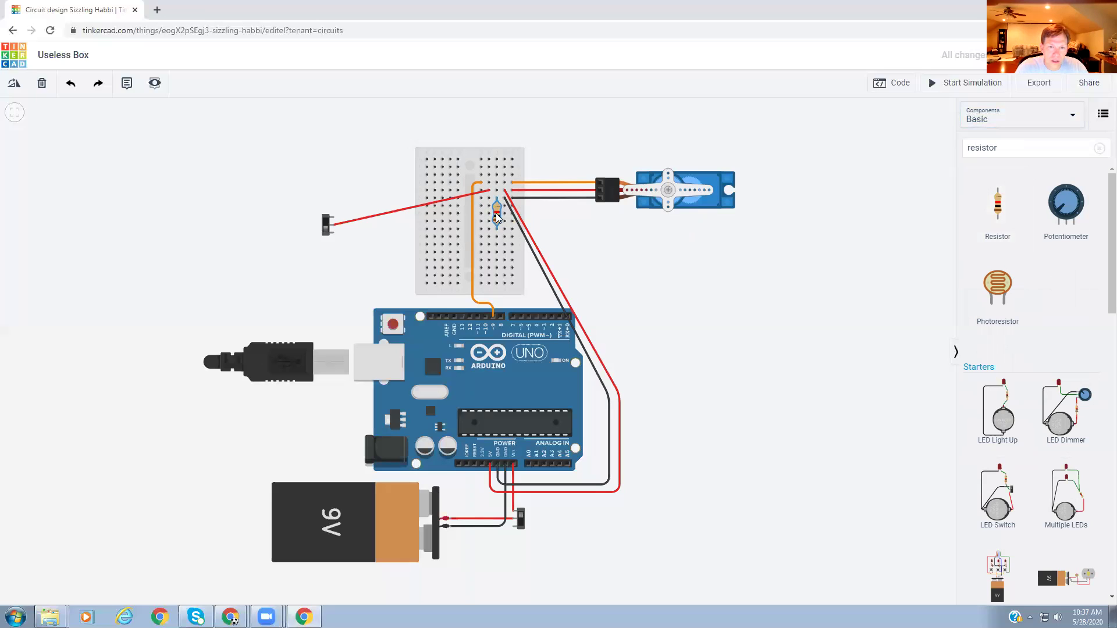
# Step: Wire the slideswitch's lower terminal in black to the resistor's lower row, and connect that row in black to Arduino pin 2
pyautogui.click(334, 234)
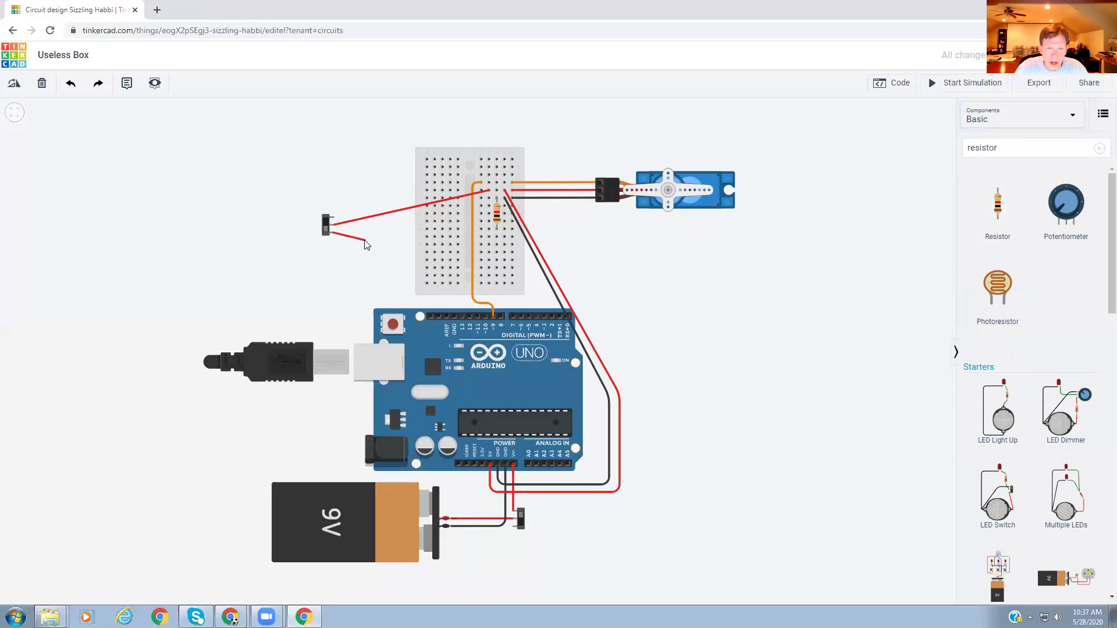
pyautogui.click(489, 228)
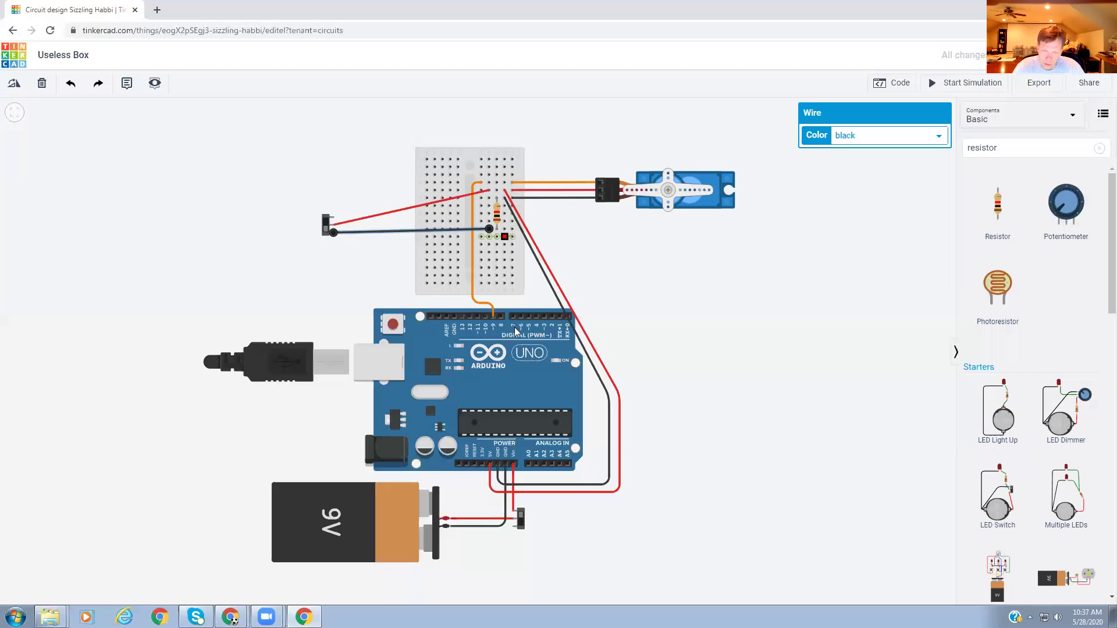
pyautogui.click(505, 229)
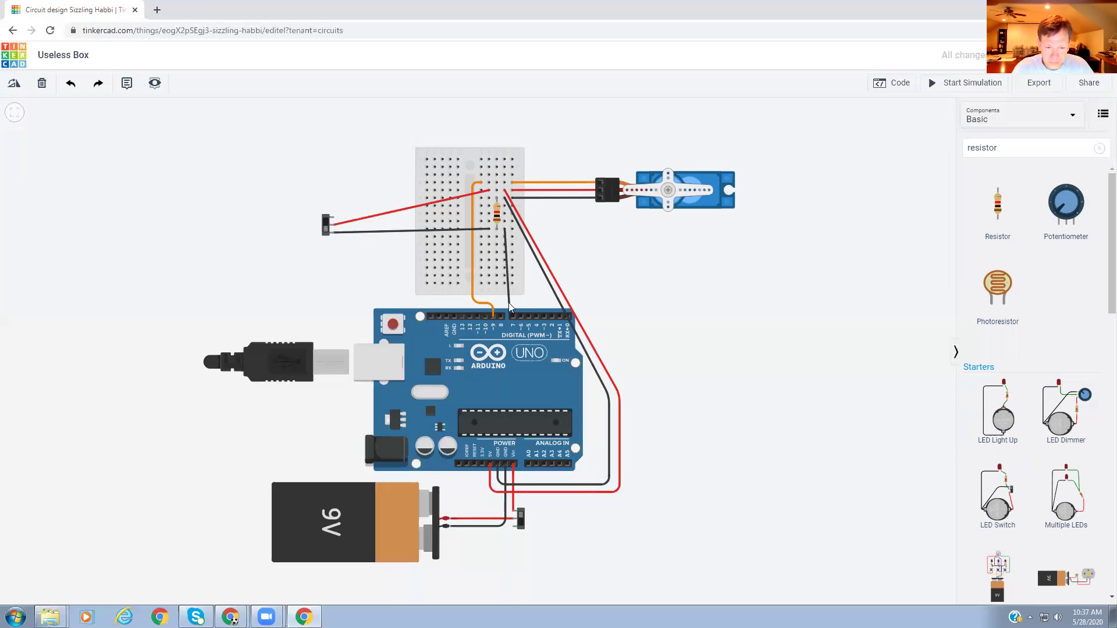
pyautogui.click(552, 317)
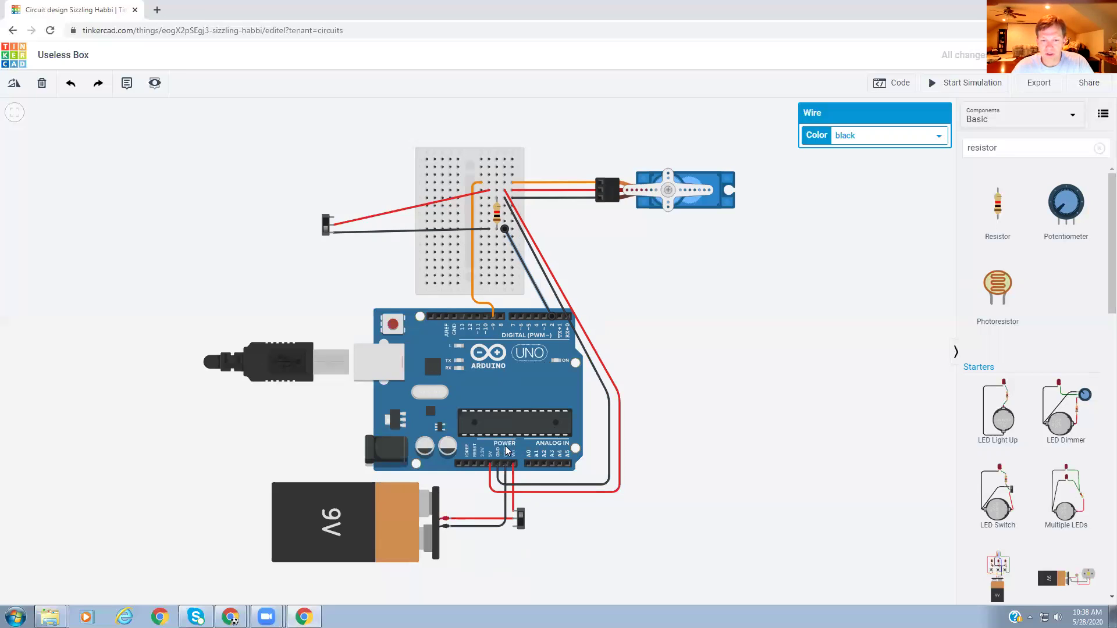
# Step: Nudge the slideswitch beside the 9V battery slightly upward
pyautogui.click(521, 519)
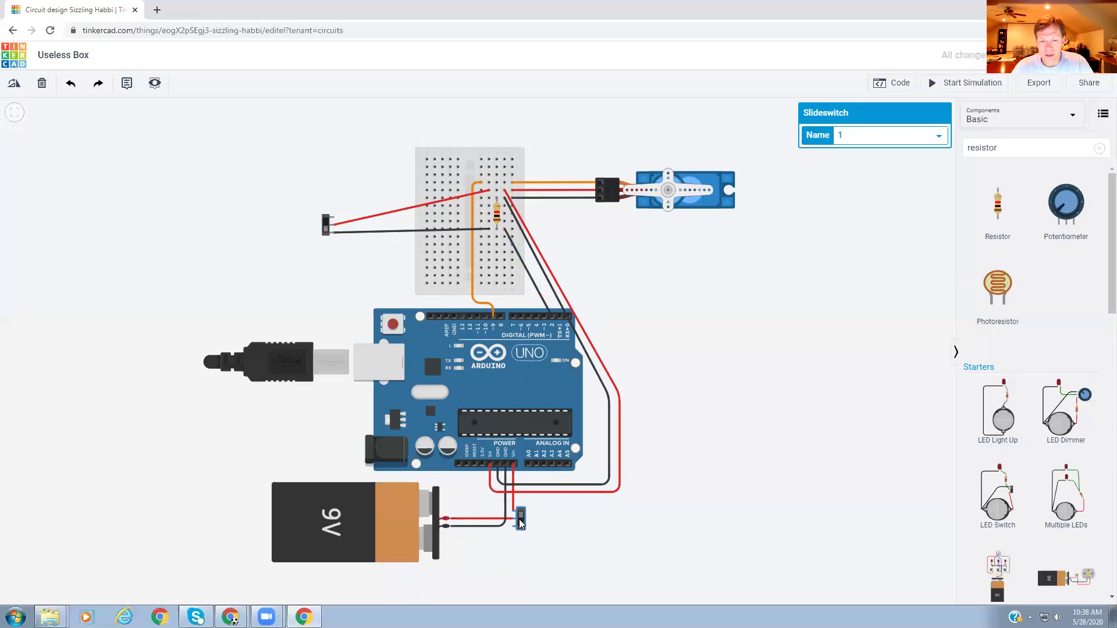
pyautogui.moveTo(521, 523); pyautogui.dragTo(520, 521)
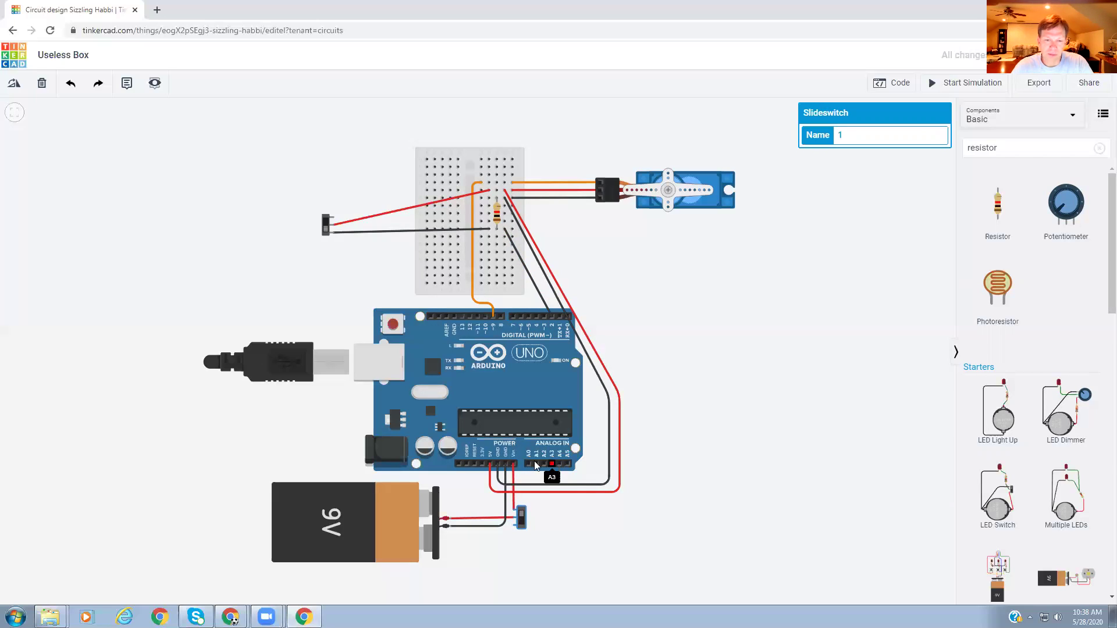